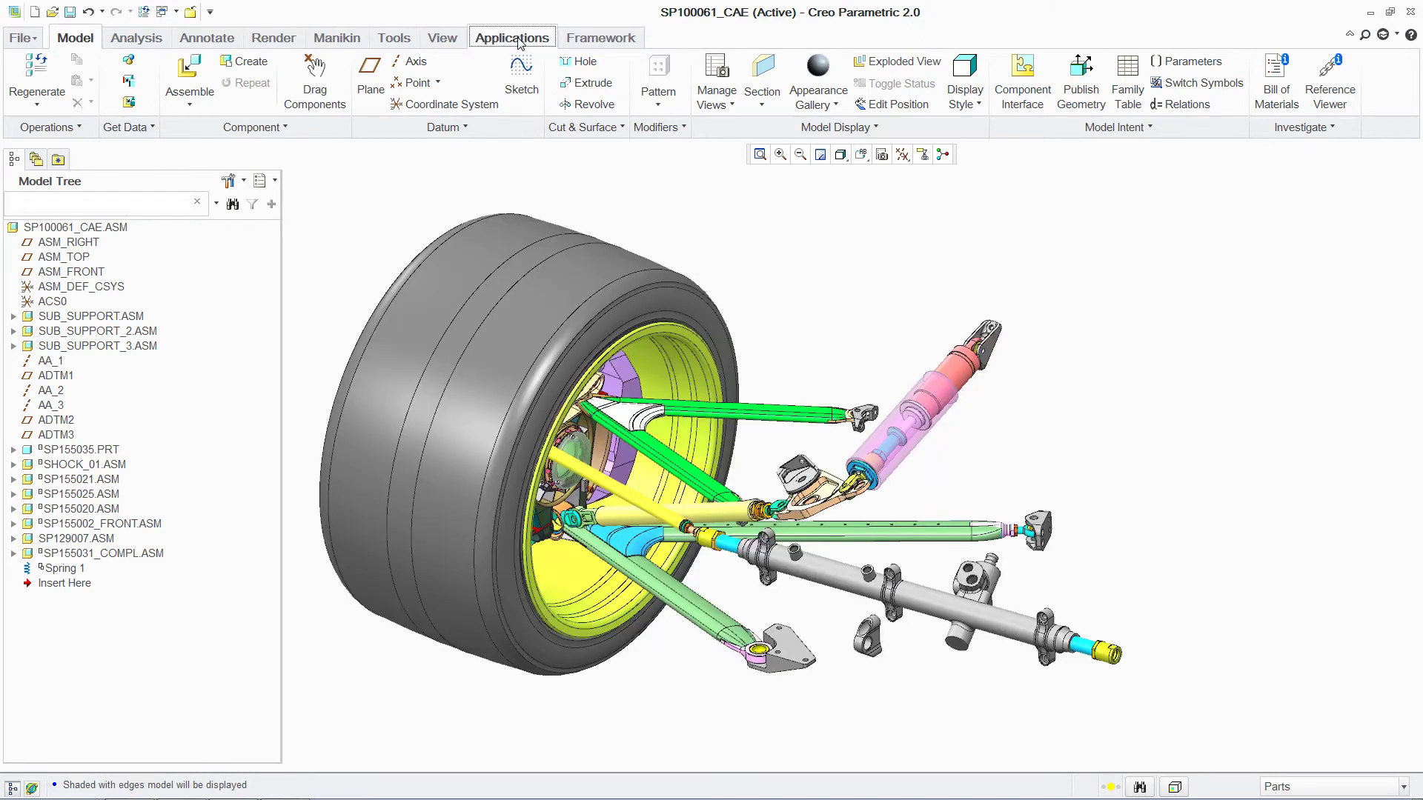
- In Mechanism, define ServoMotor1 with a cosine position profile: A 60, B 270, C 0, T 10
click(511, 38)
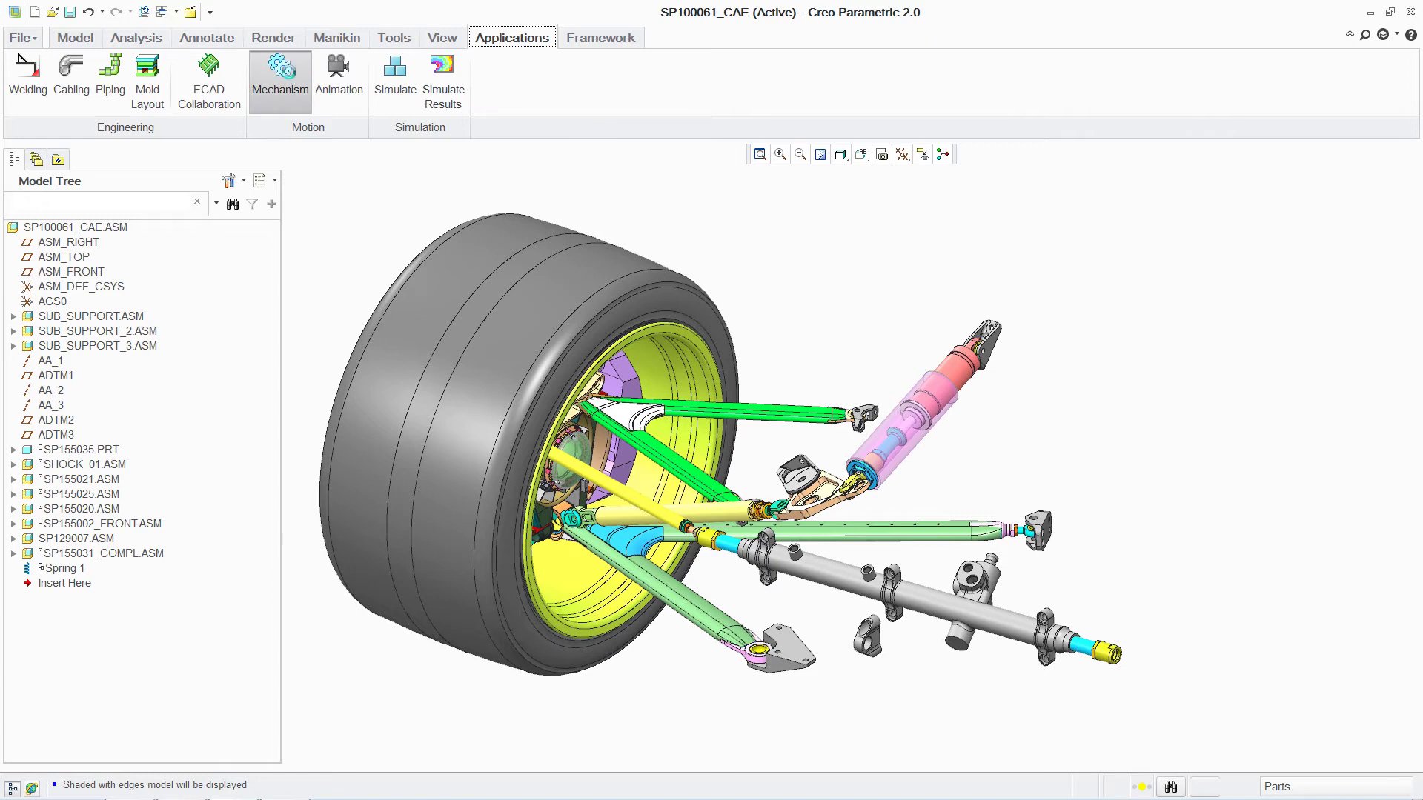
click(280, 78)
click(427, 81)
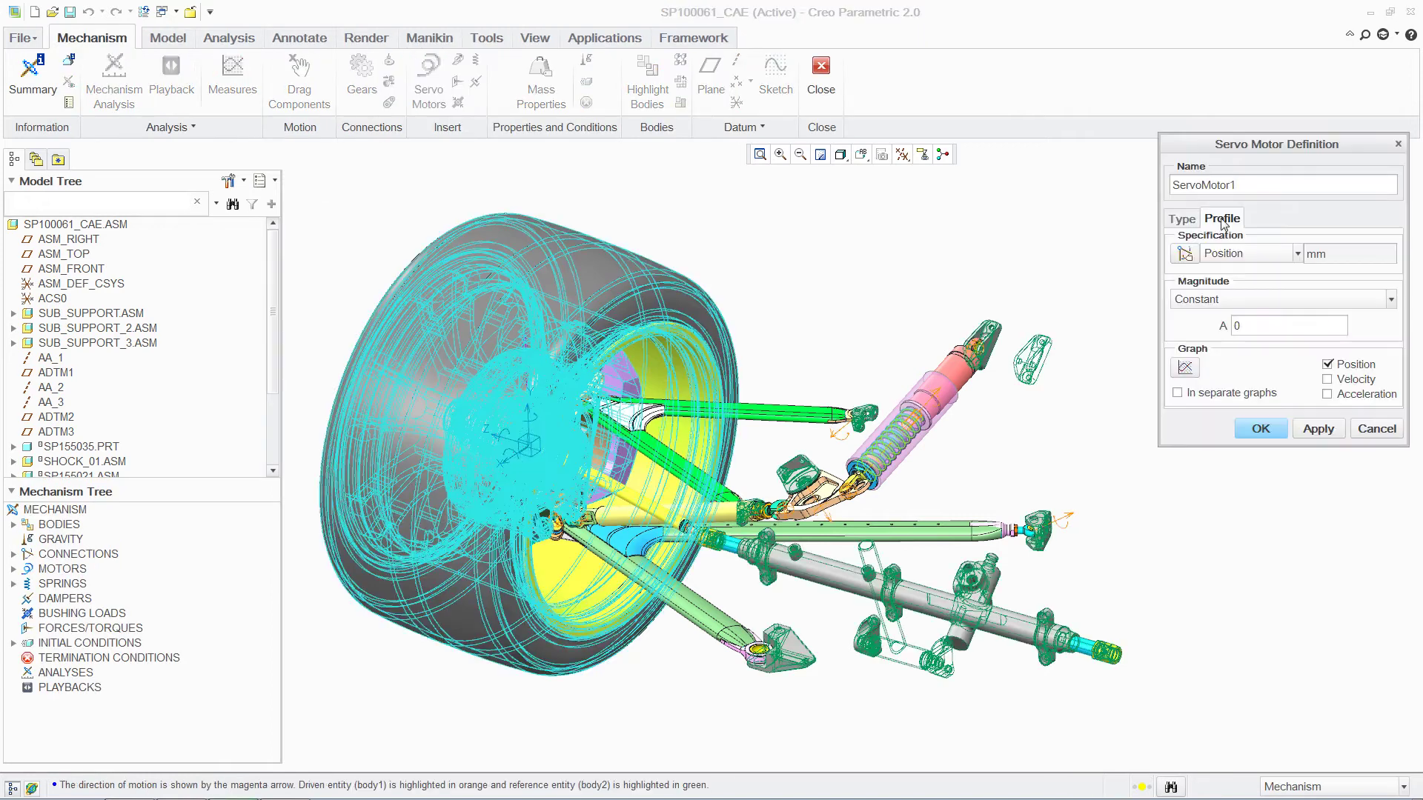
click(1211, 299)
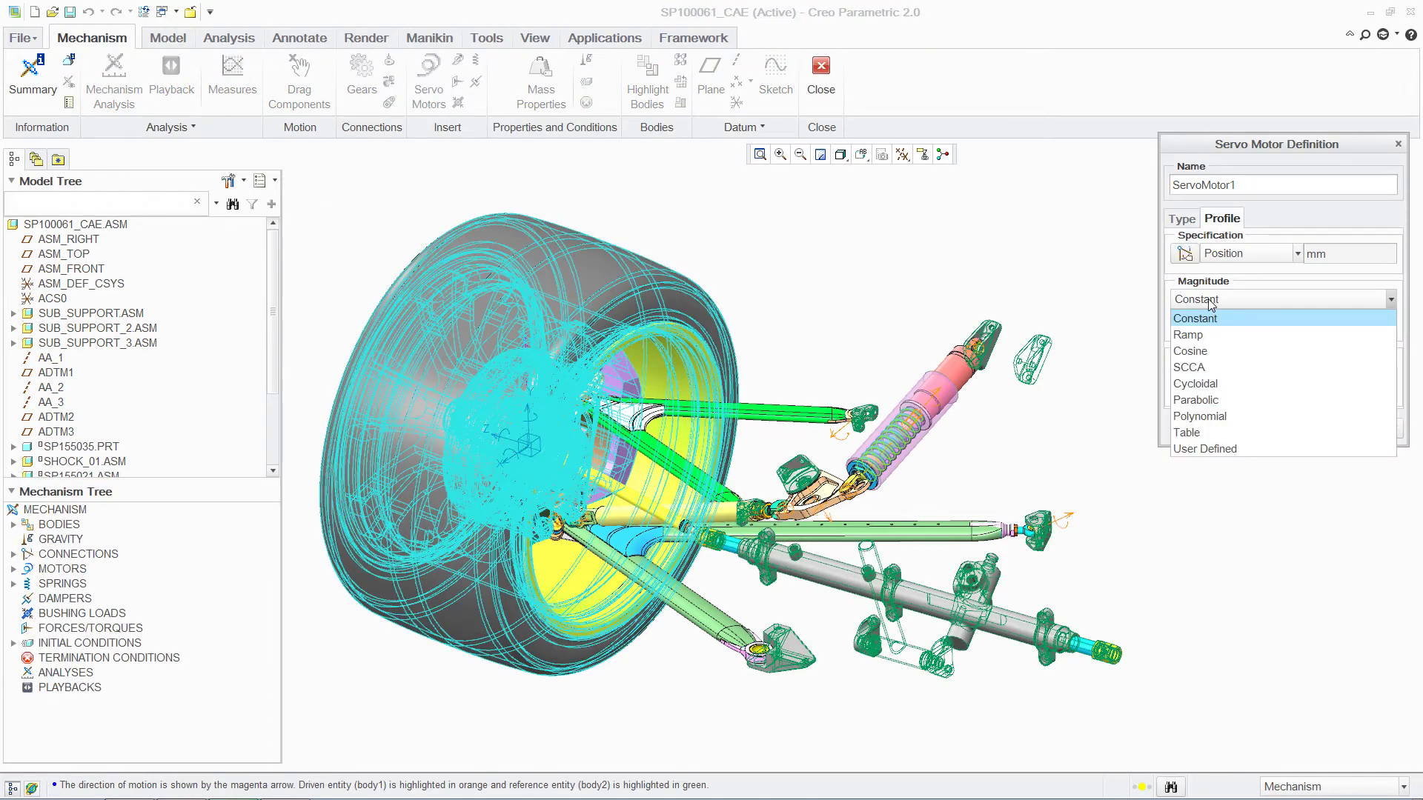
click(1203, 353)
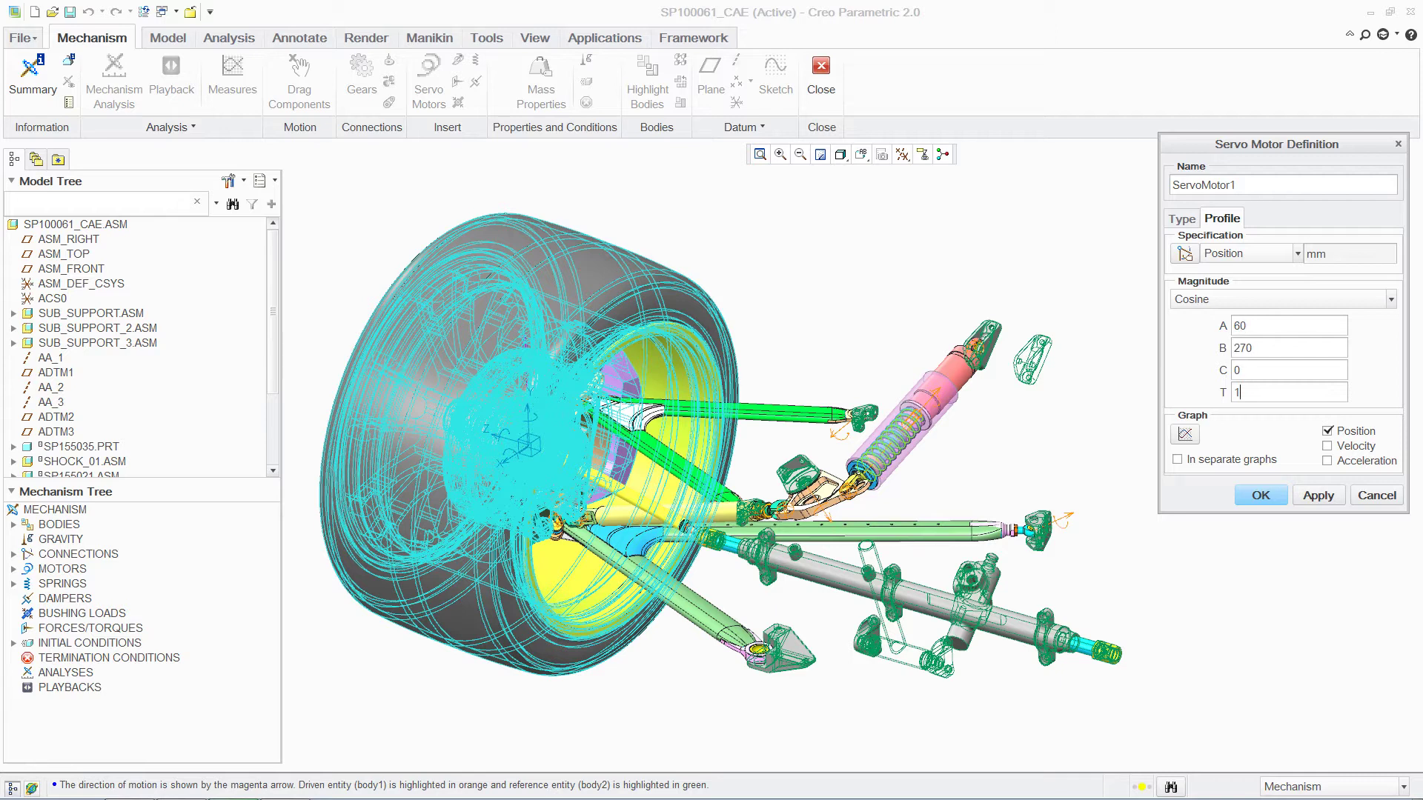
text(0)
click(1260, 497)
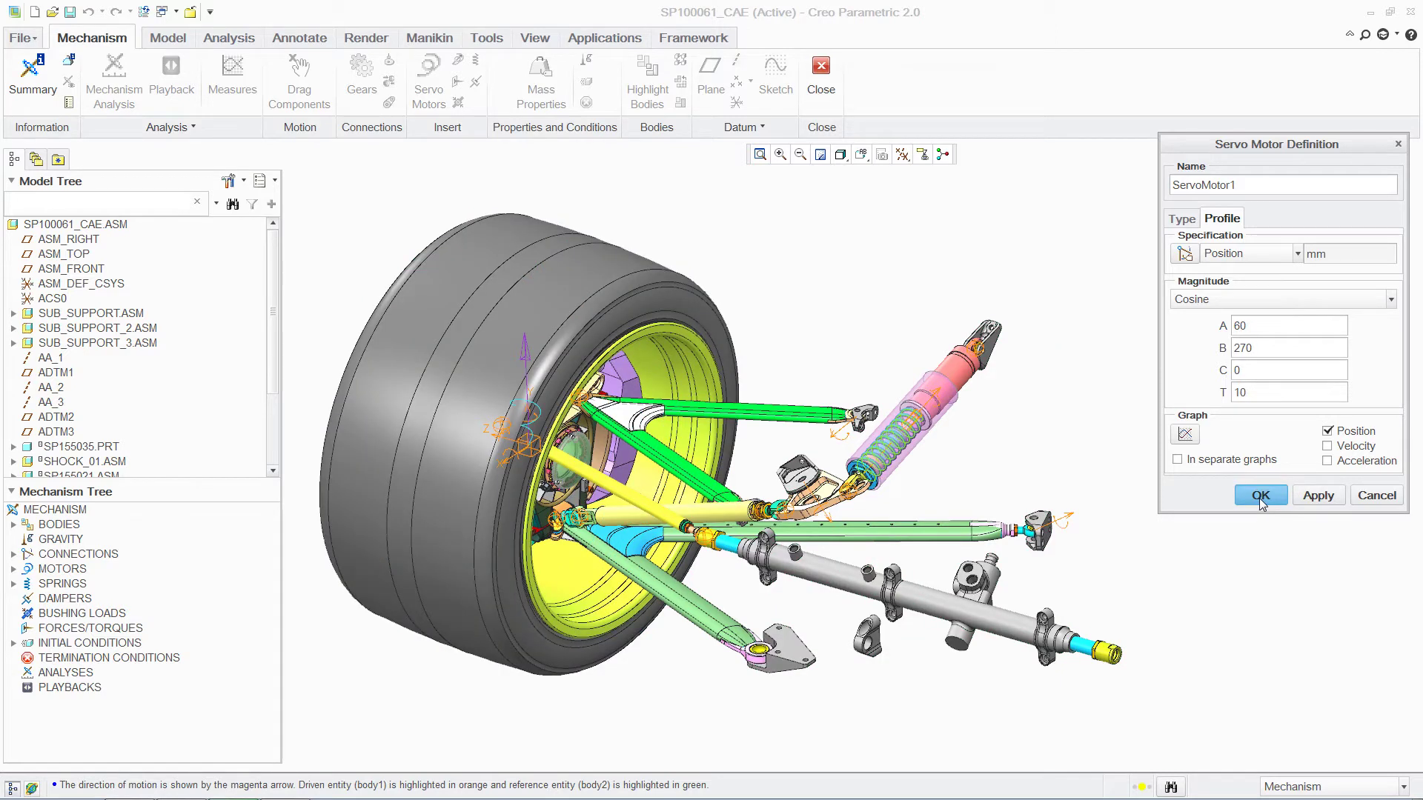
- Run a 10-second Dynamic analysis named 'motion' starting from InitCond1
click(1129, 409)
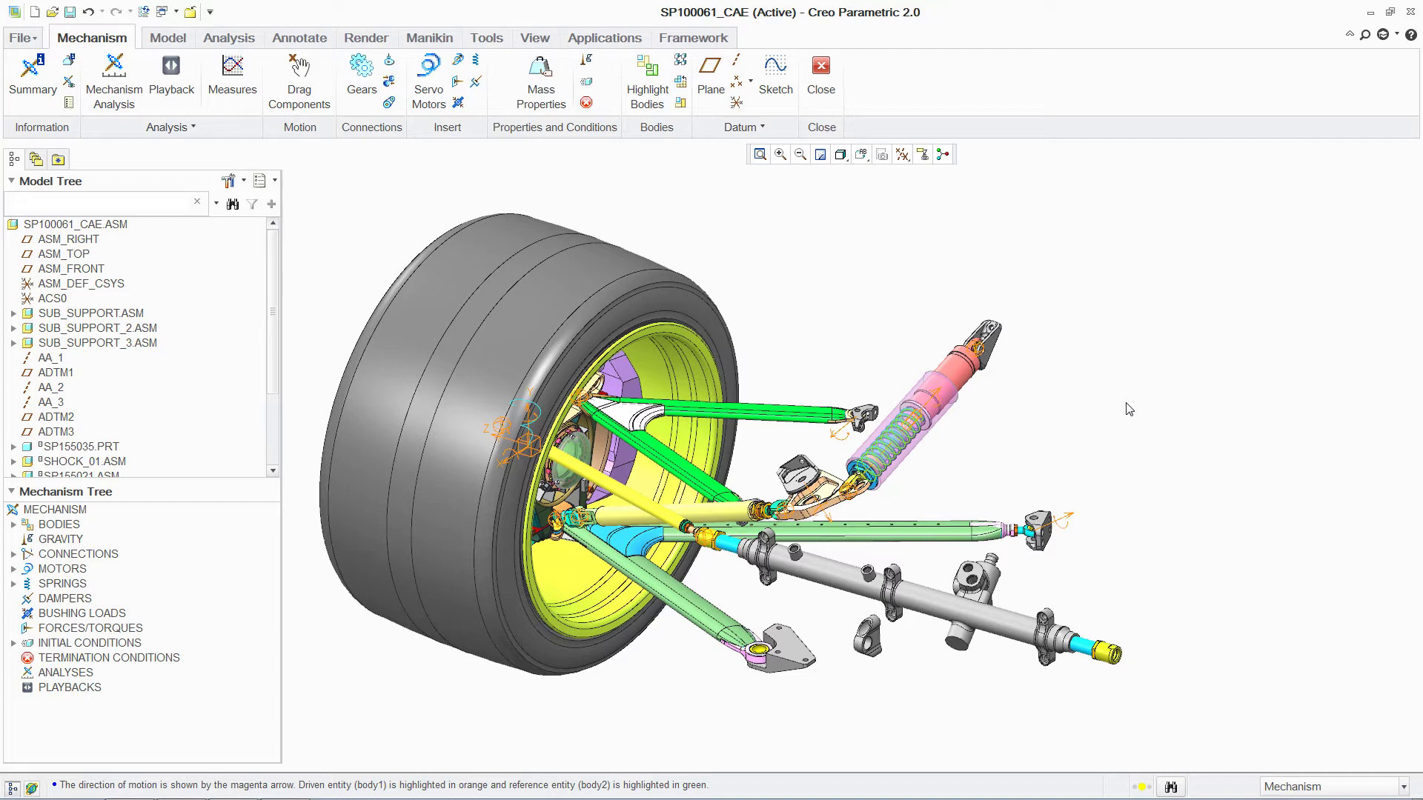
click(113, 81)
text(motion)
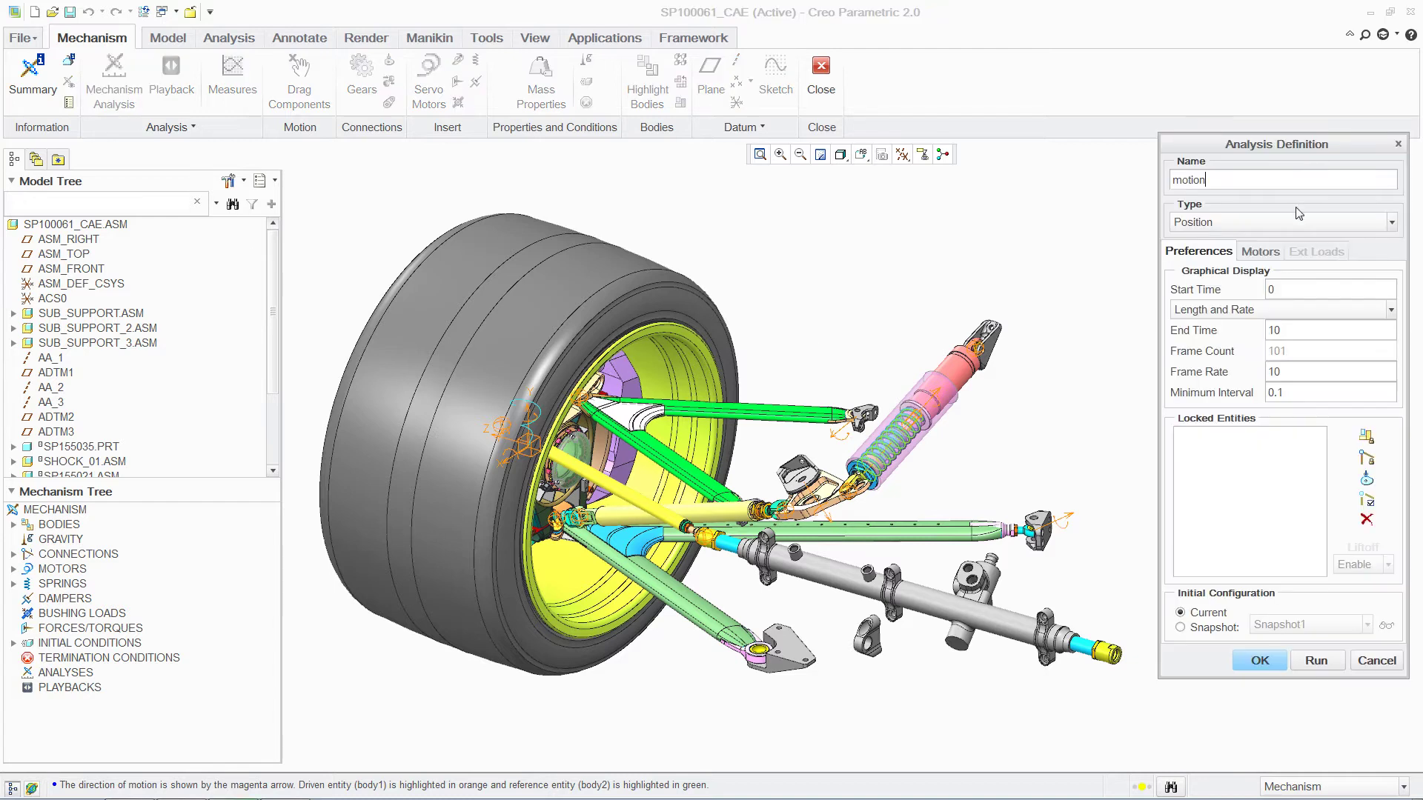
click(1283, 223)
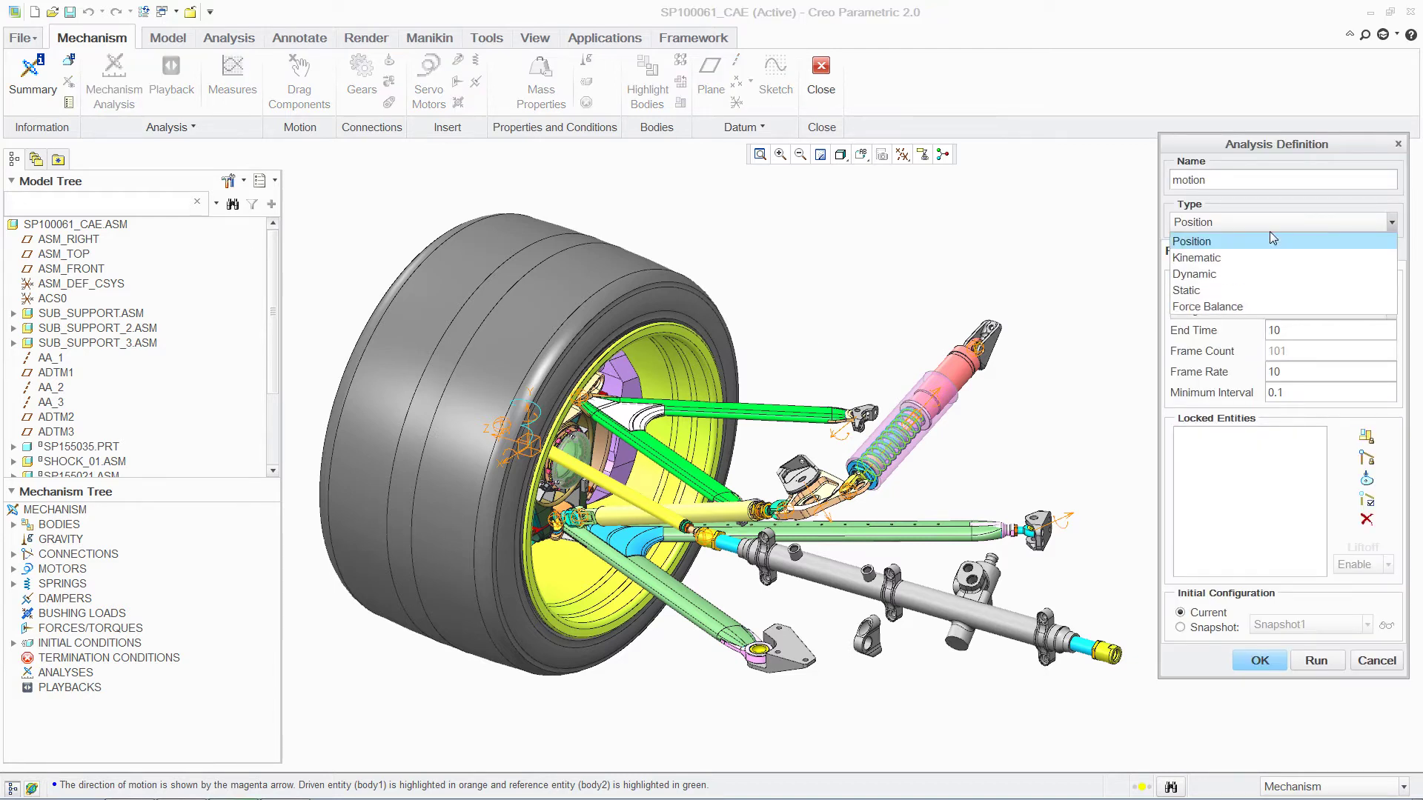
click(1212, 276)
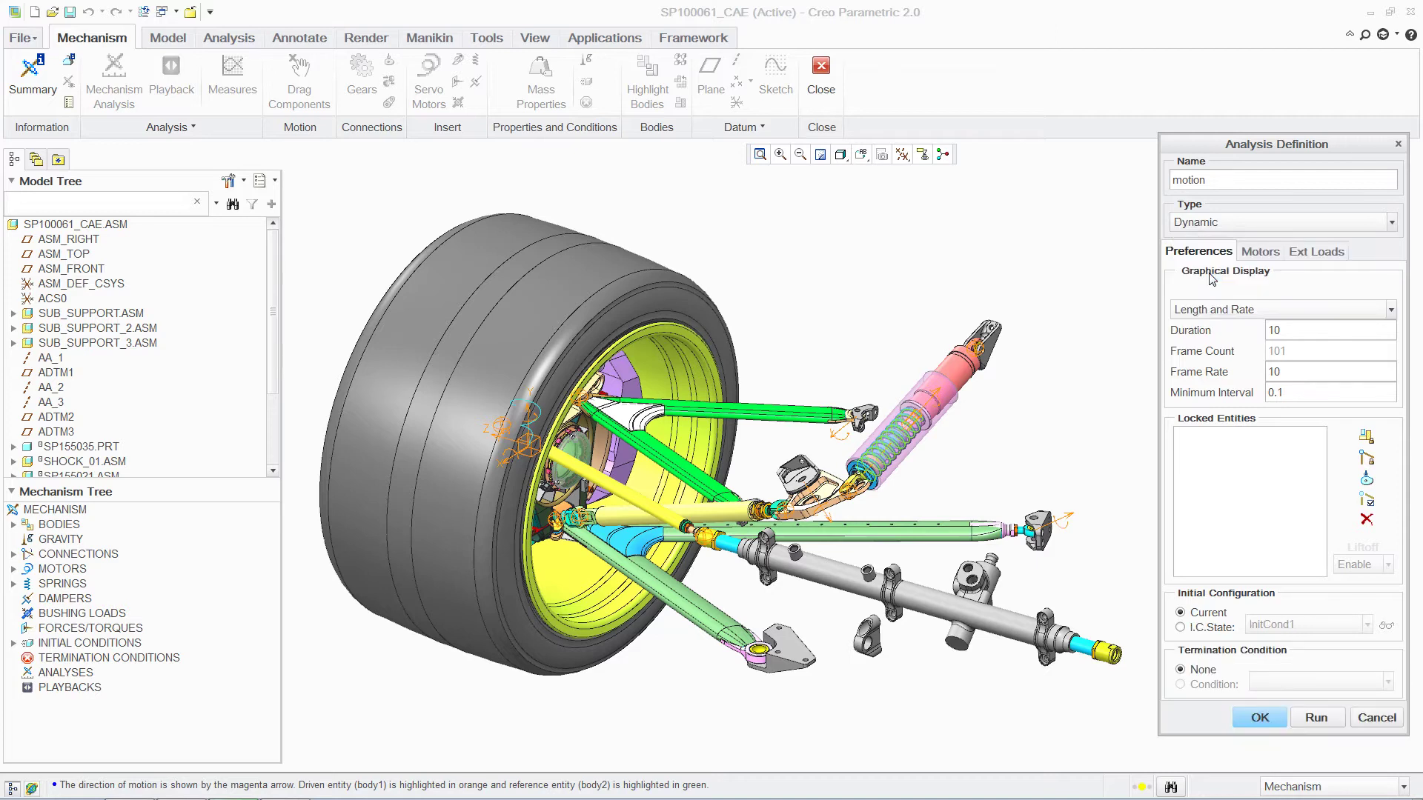
click(1320, 717)
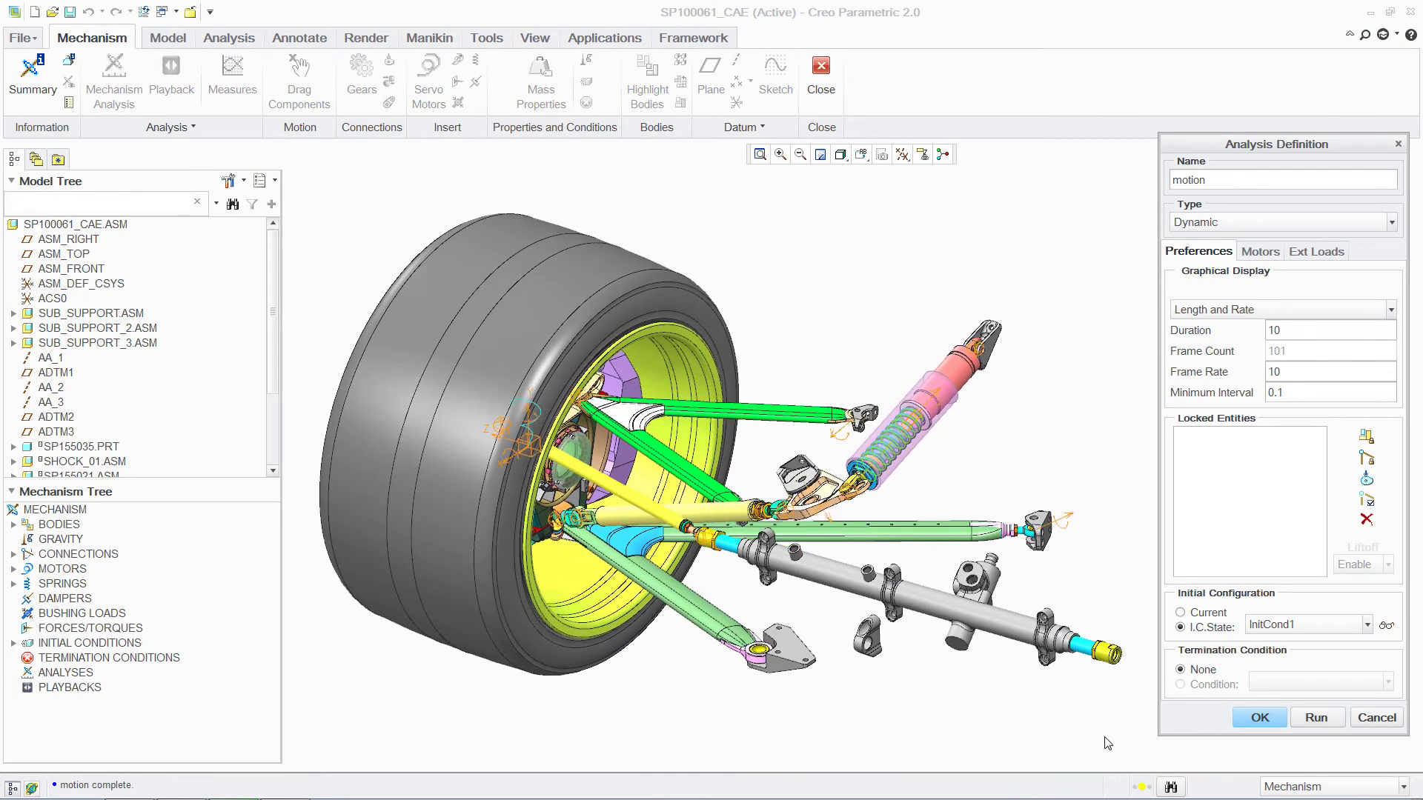
click(1252, 717)
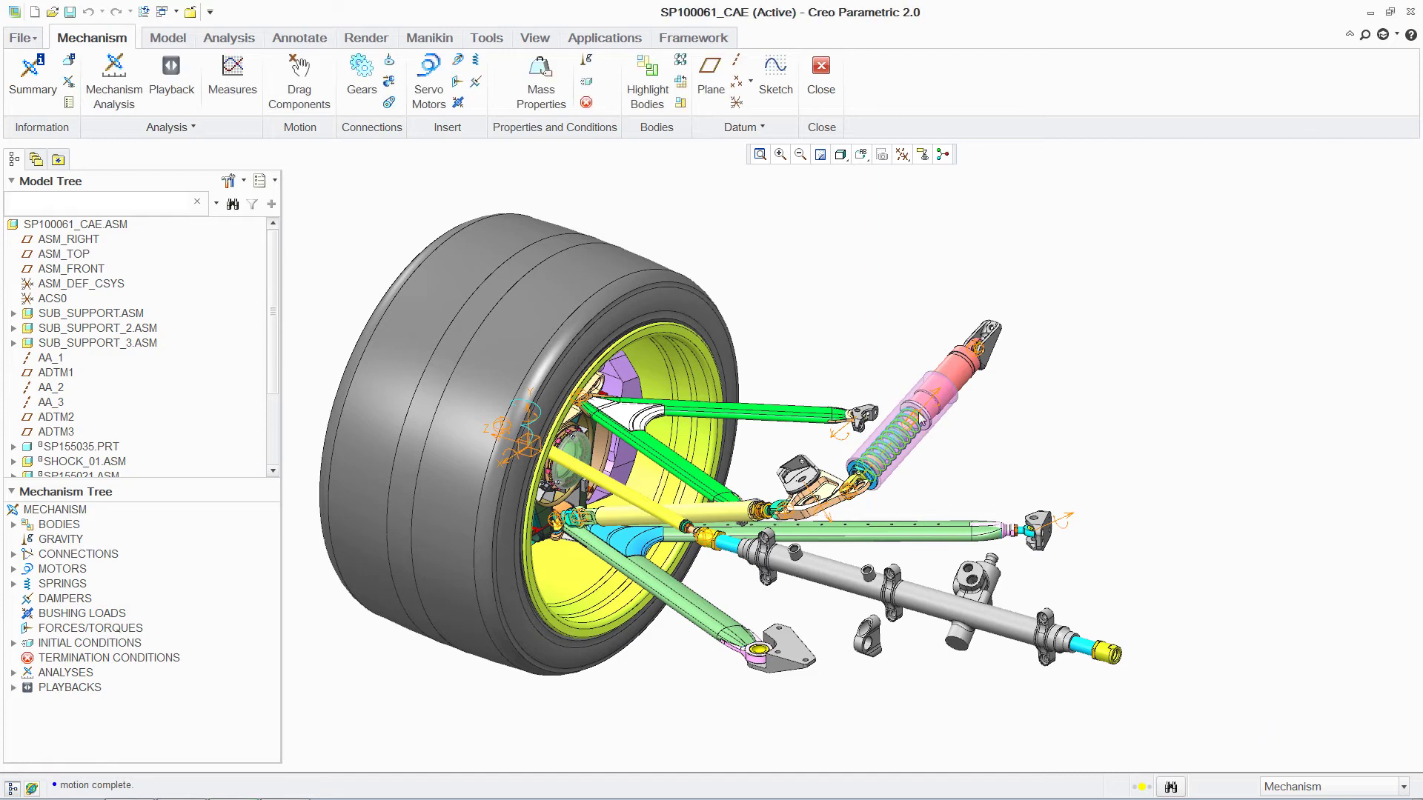
click(234, 68)
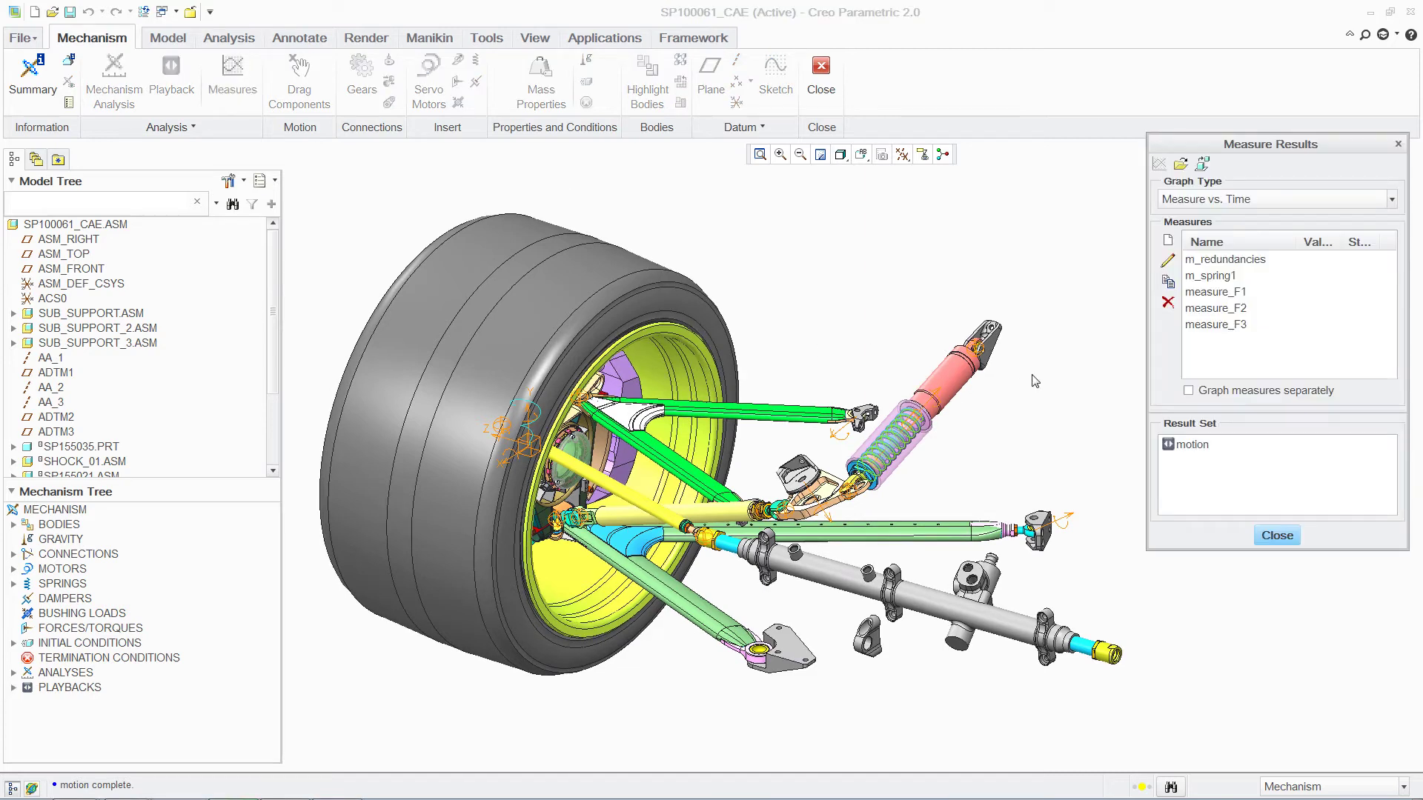
click(1231, 293)
ctrl+click(1235, 312)
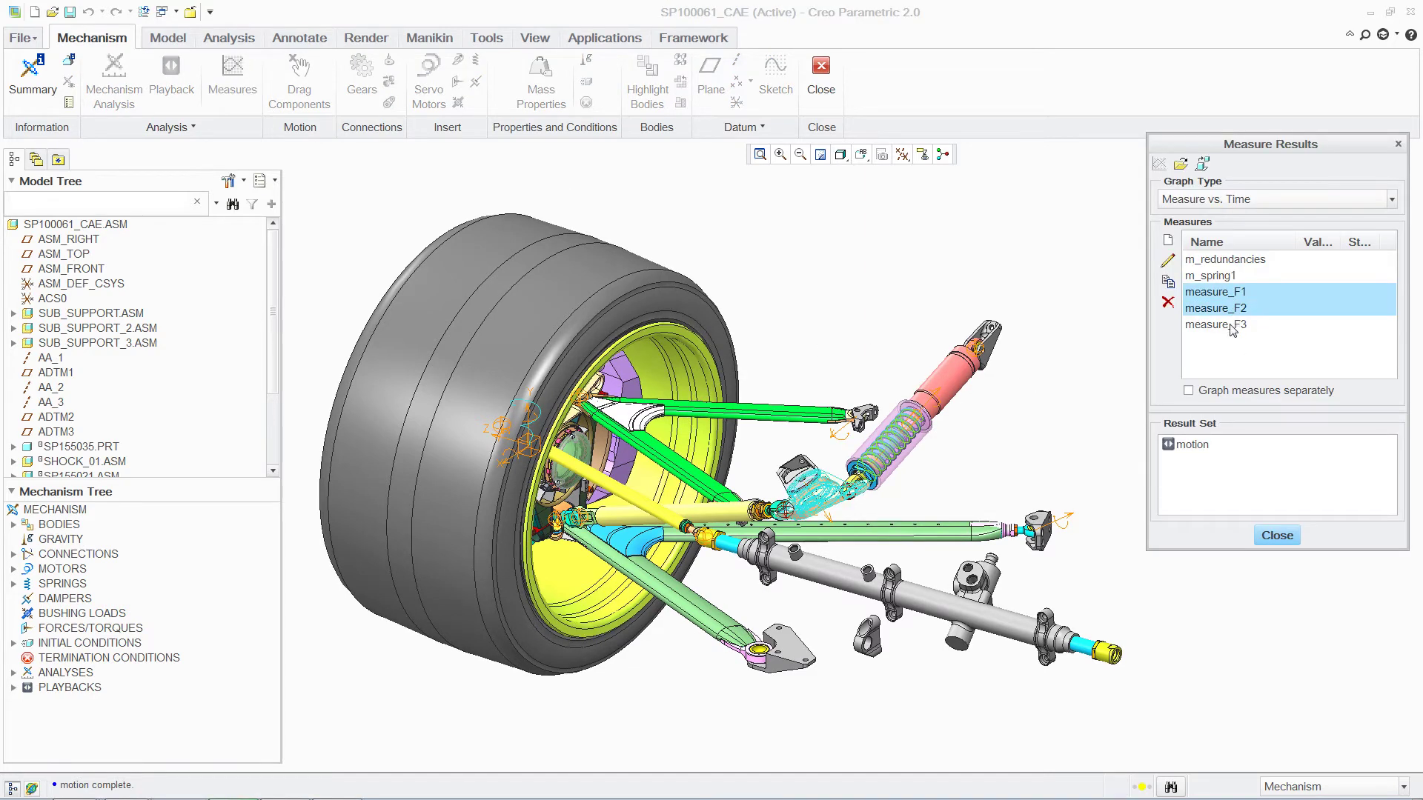
ctrl+click(1235, 326)
click(1196, 446)
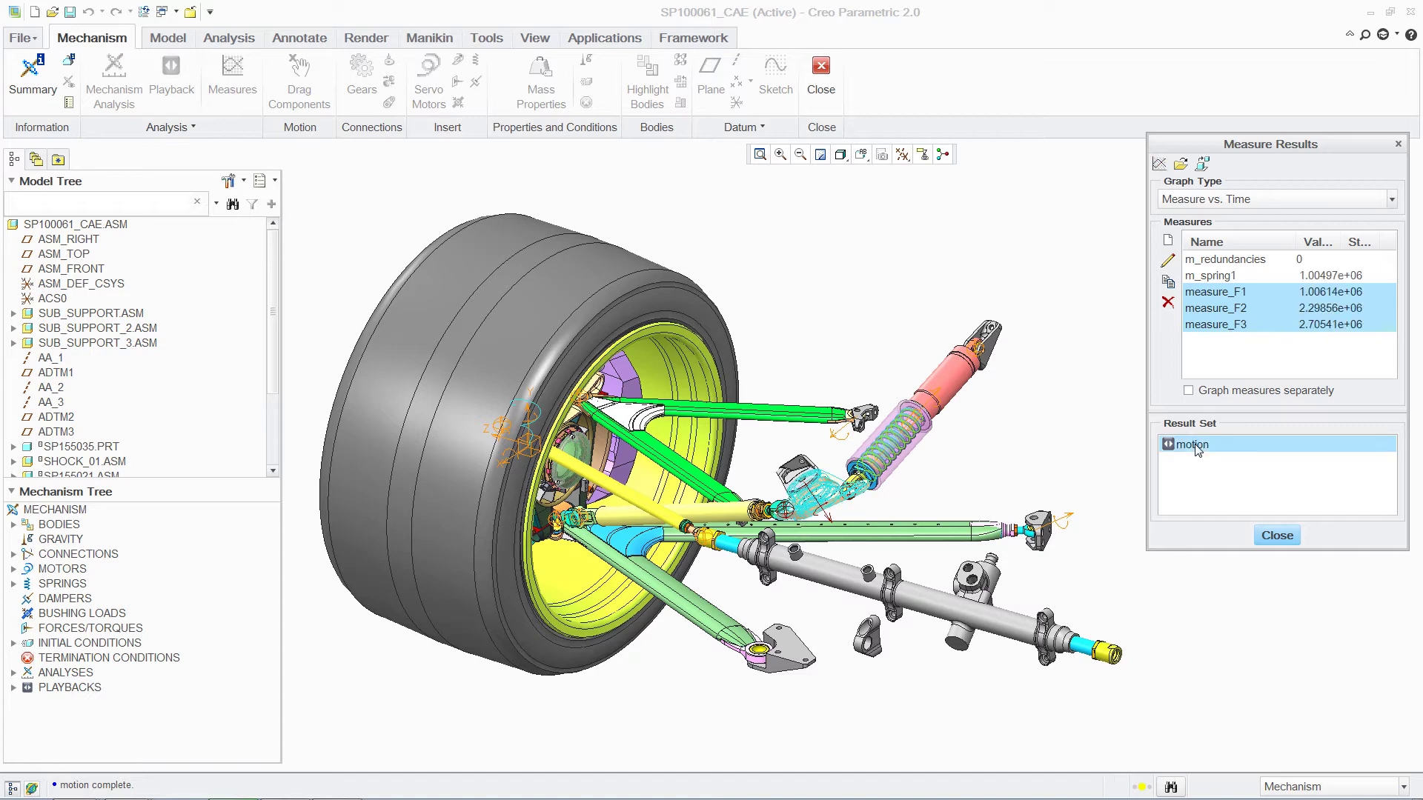
click(1159, 164)
click(1364, 193)
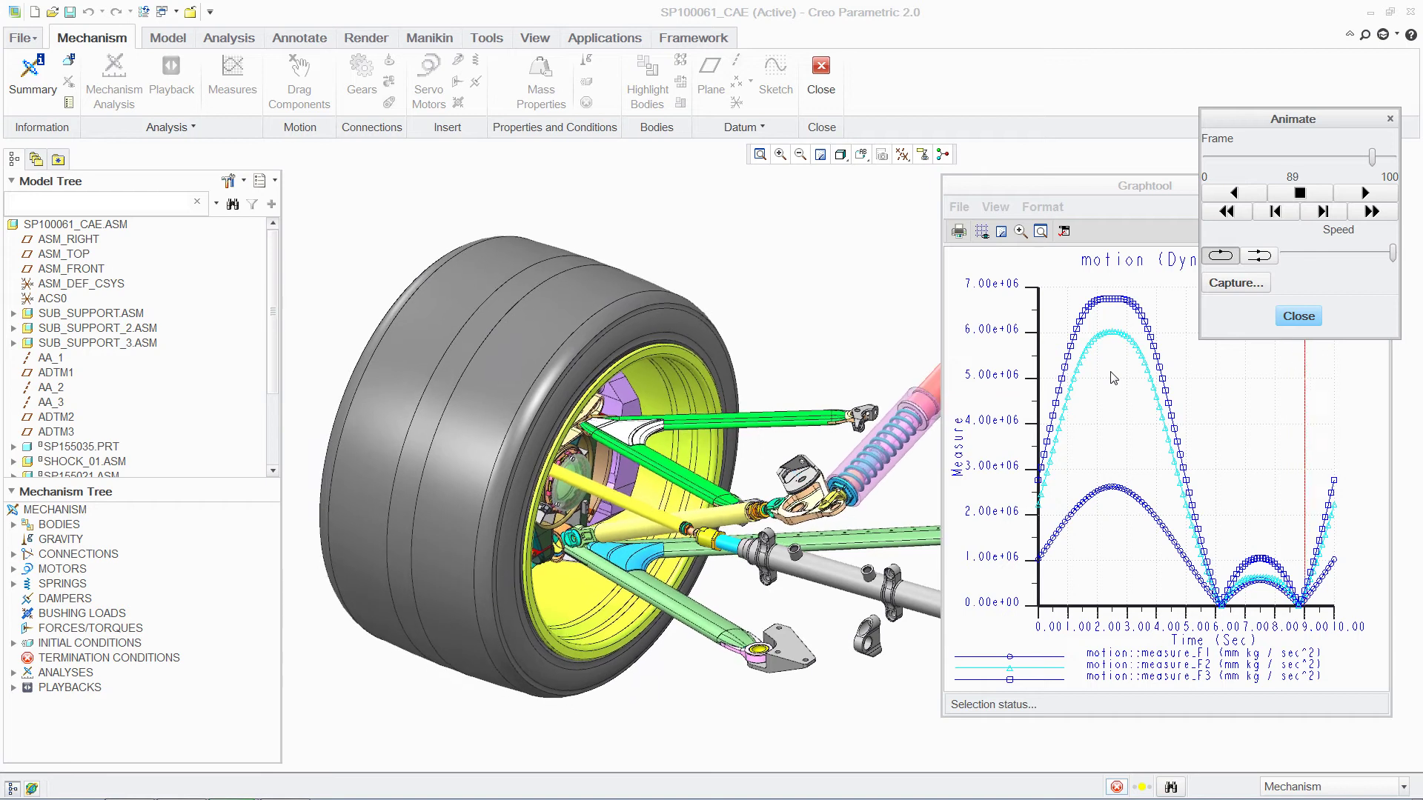
click(1300, 195)
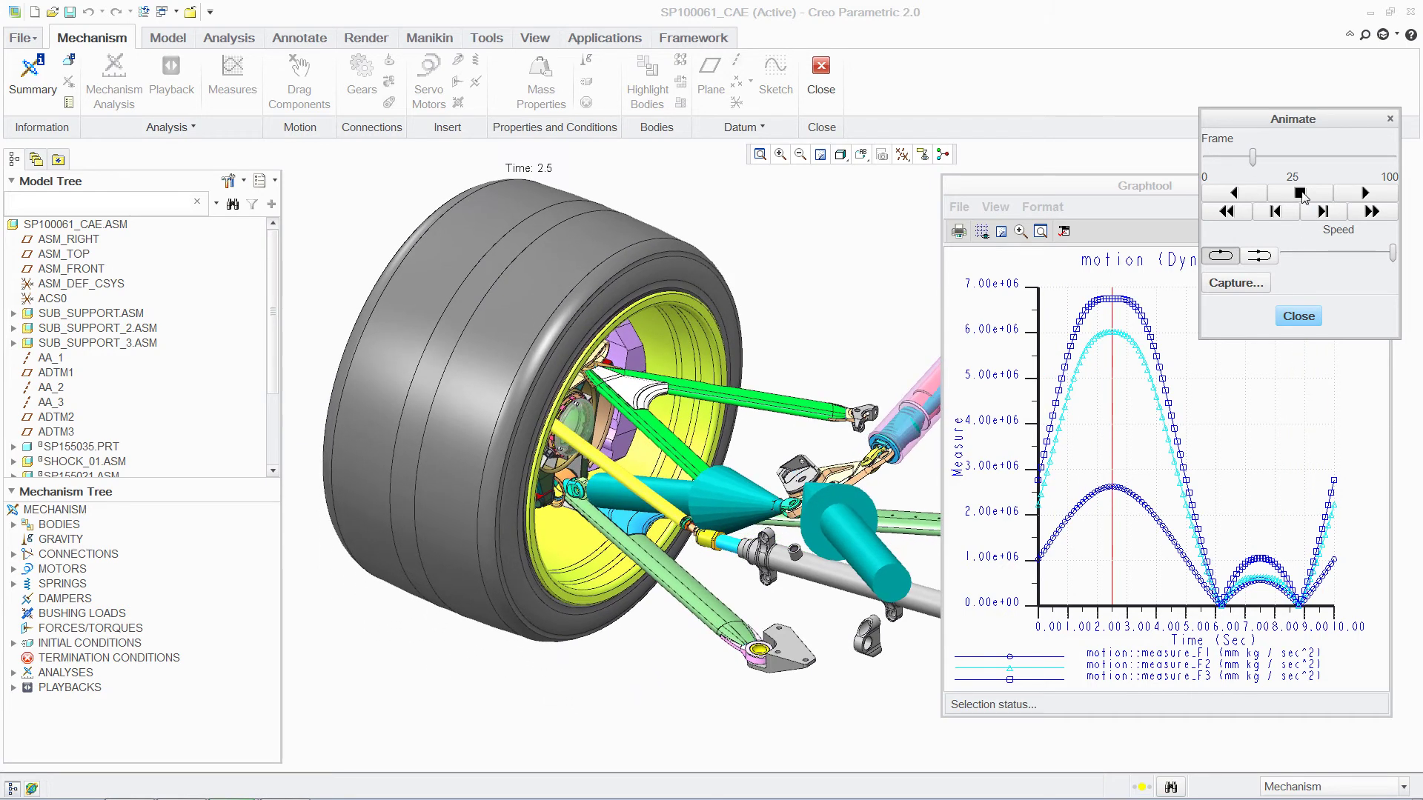
click(1298, 317)
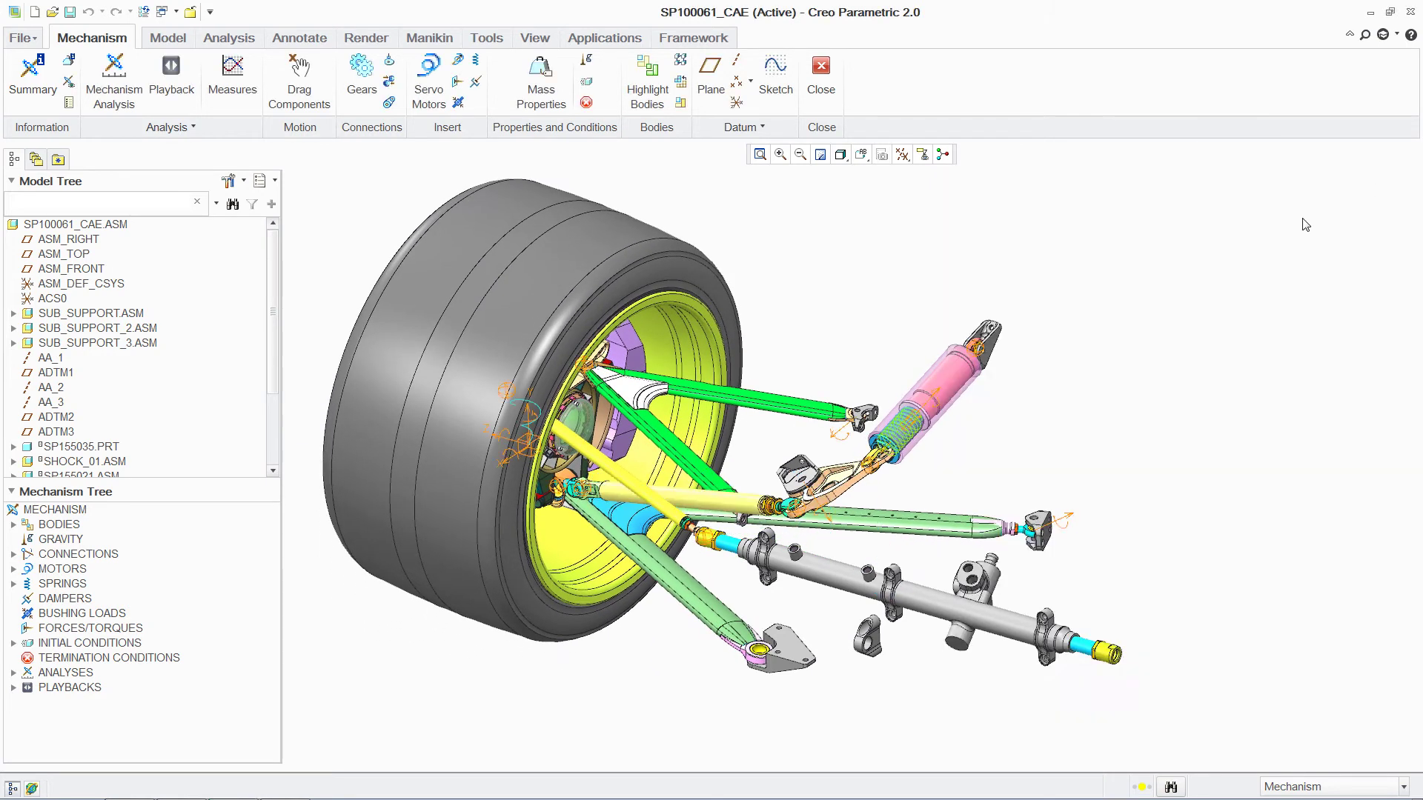
- Export the Connection_5, 50 and 20 forces on SP155035 at 2.5 s to Structure
click(183, 127)
click(169, 172)
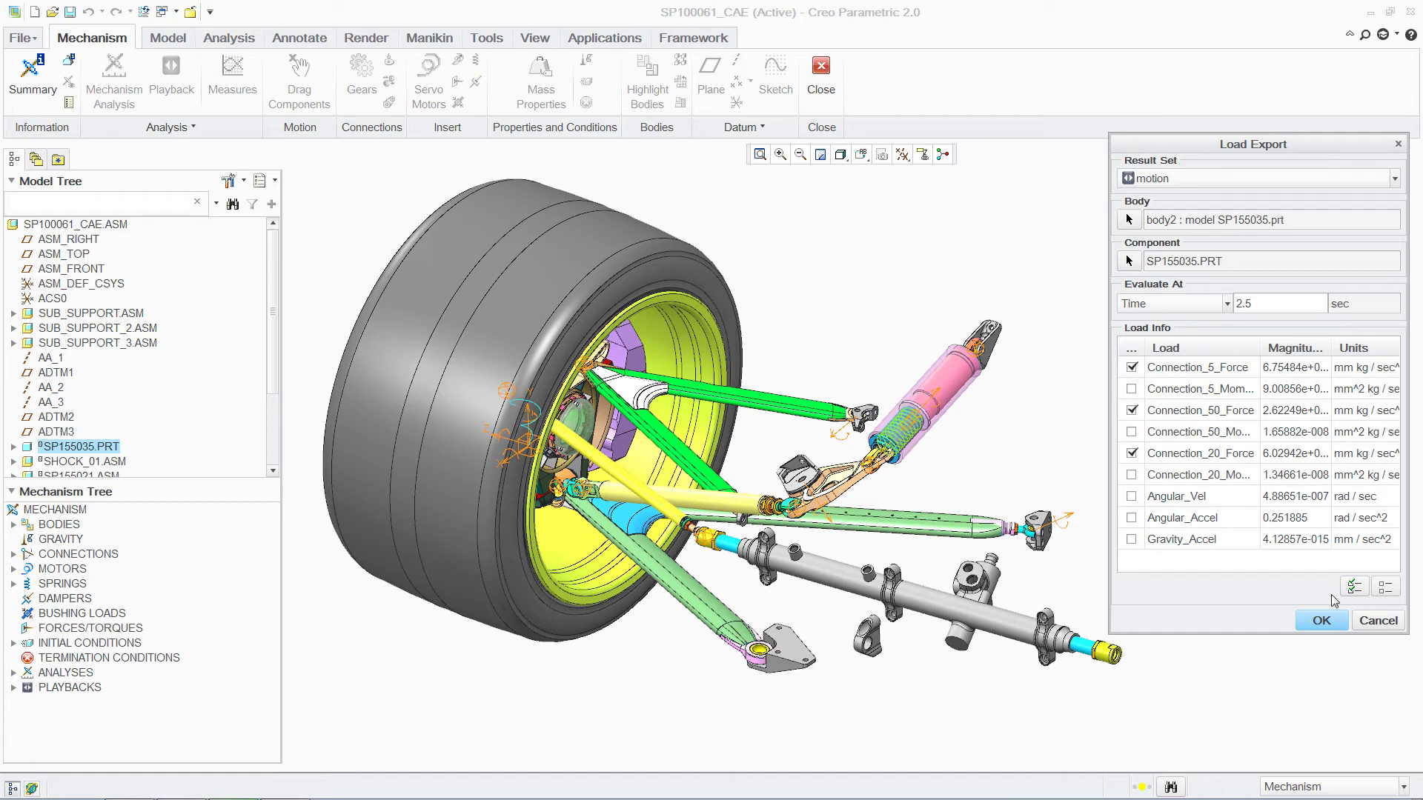
click(1322, 622)
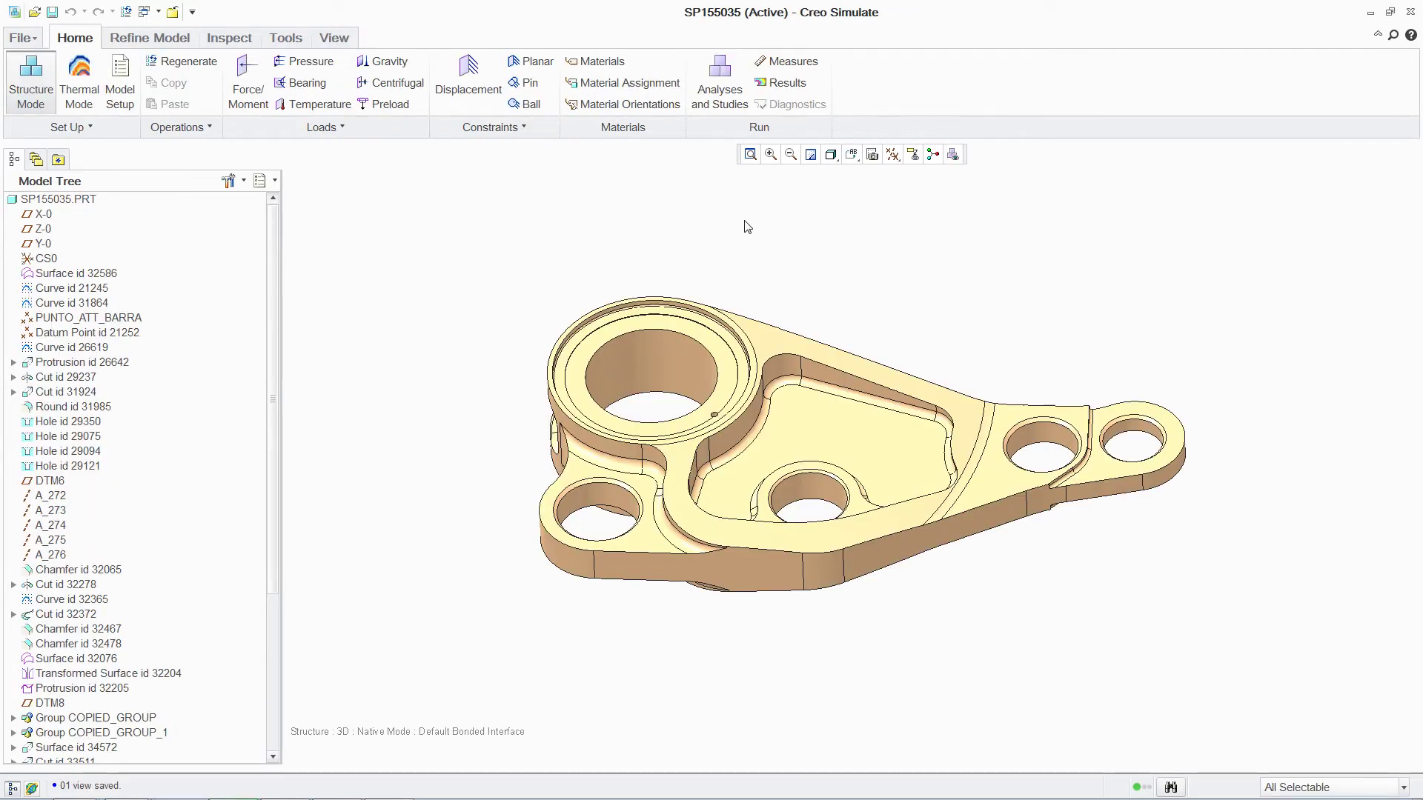
- Add AL6061 from the material library and assign it to the whole SP155035 part
click(598, 68)
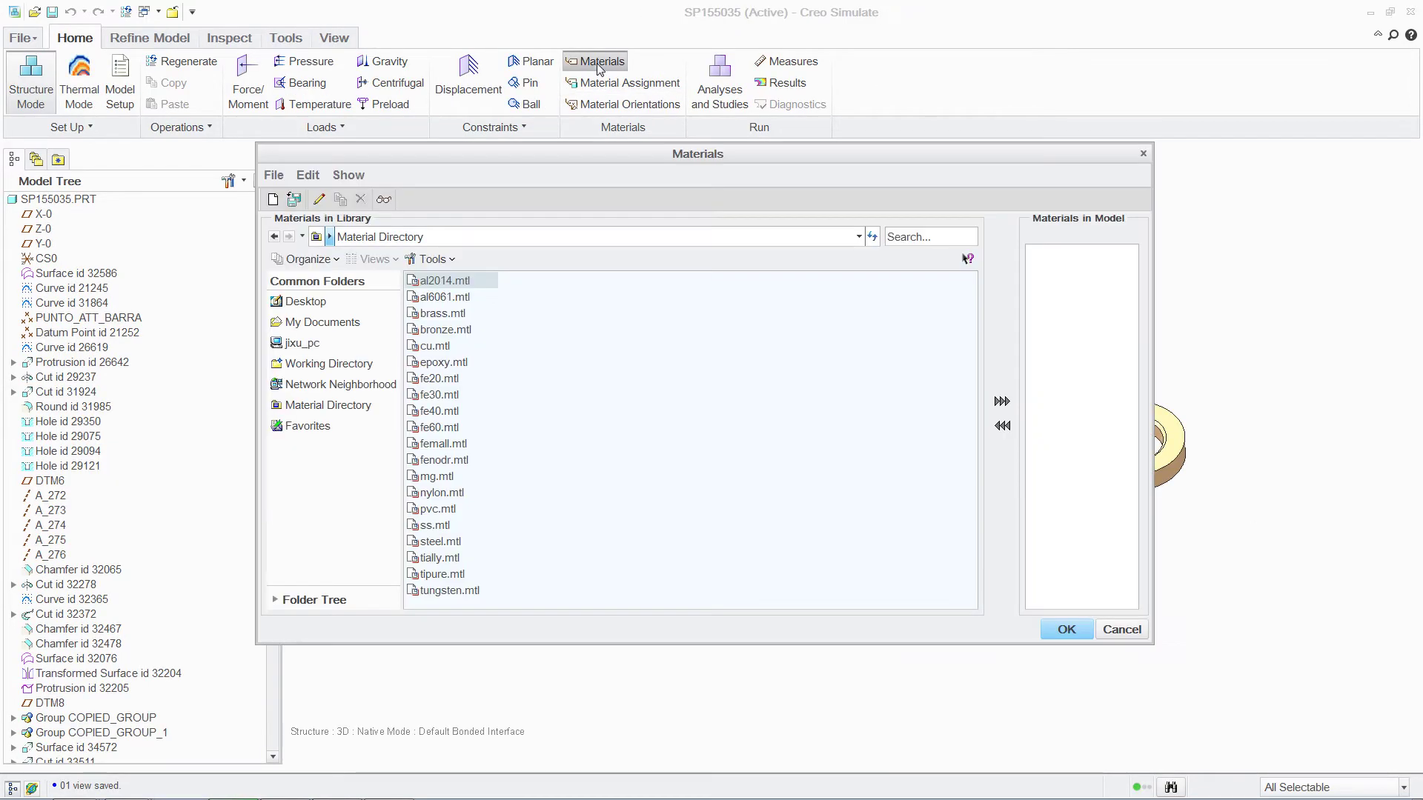
double_click(444, 297)
click(1079, 631)
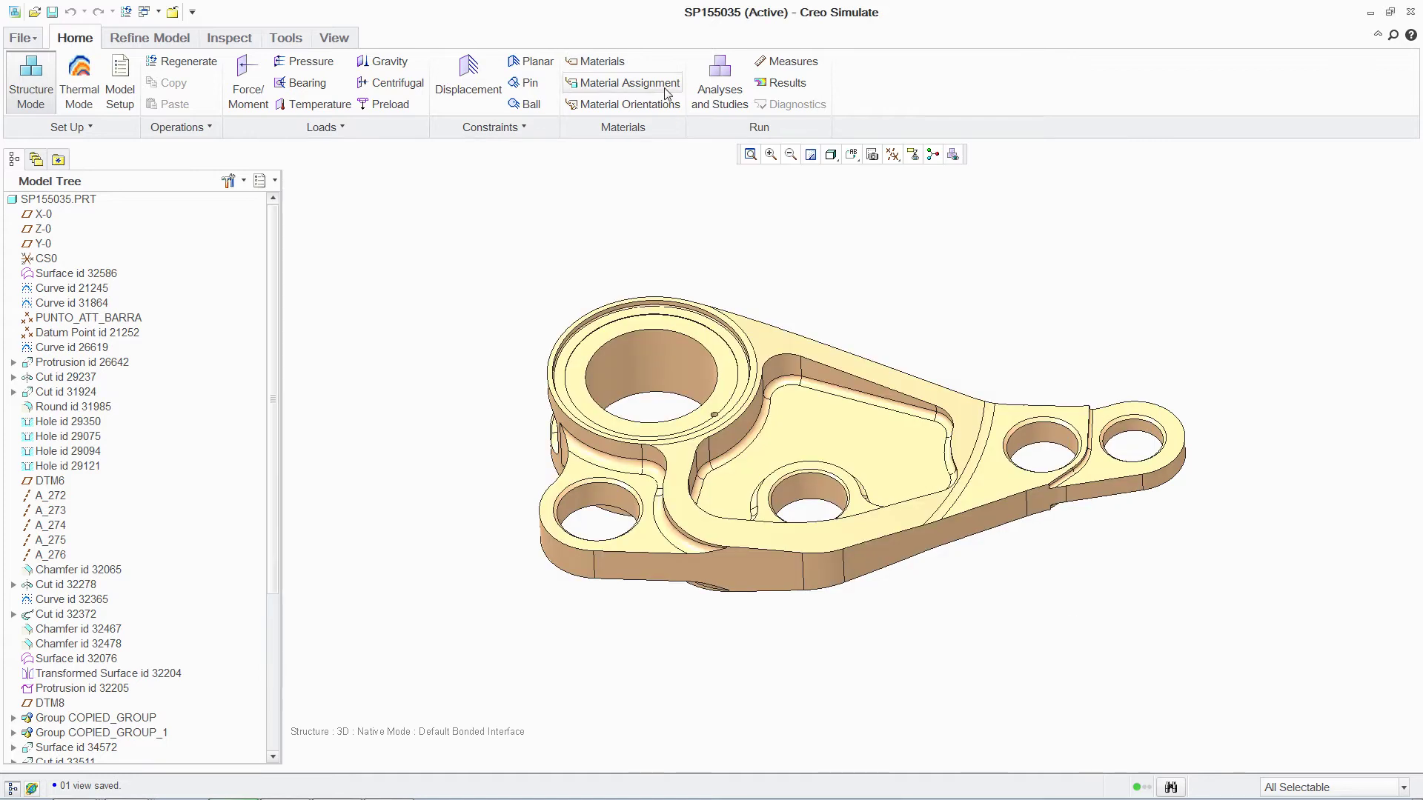
click(666, 89)
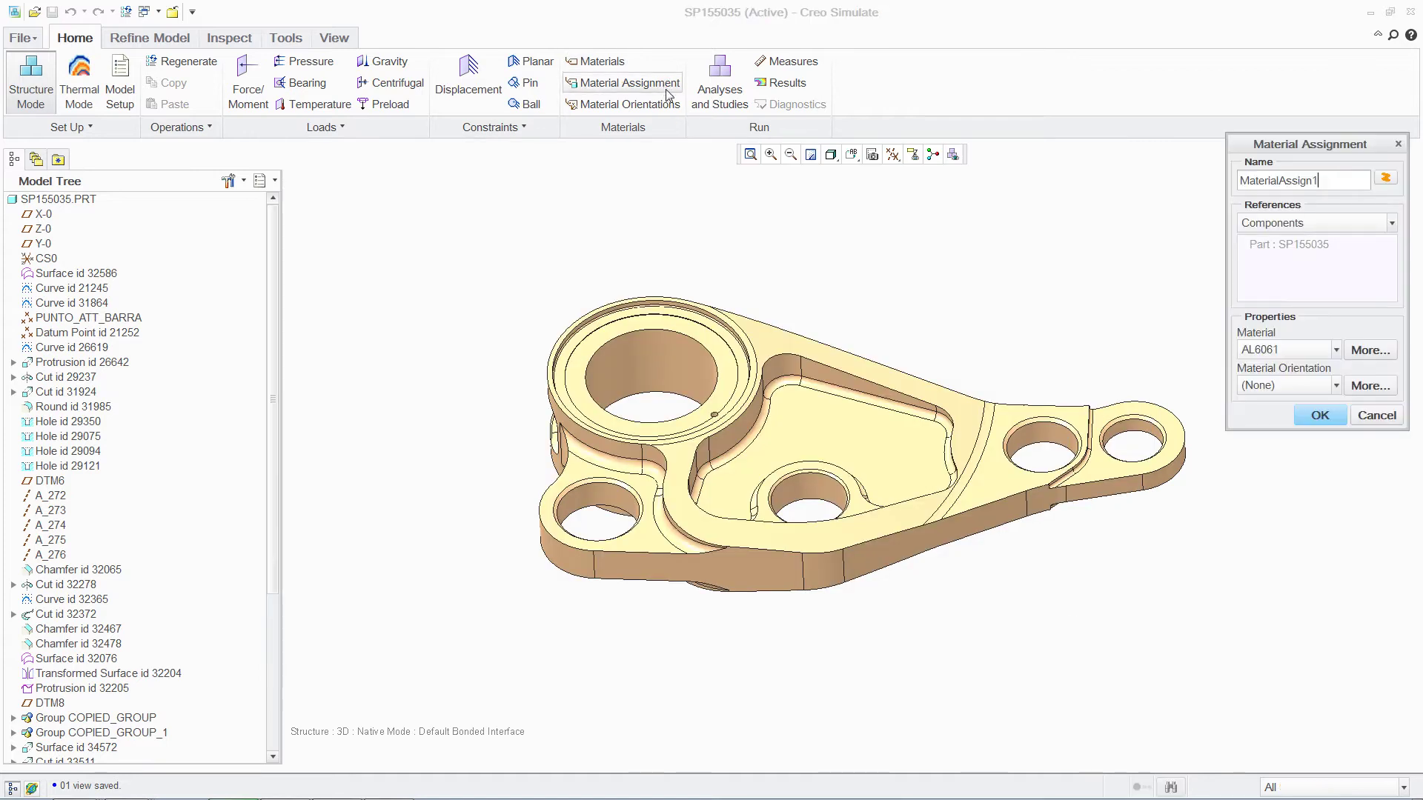
click(1321, 415)
click(1112, 306)
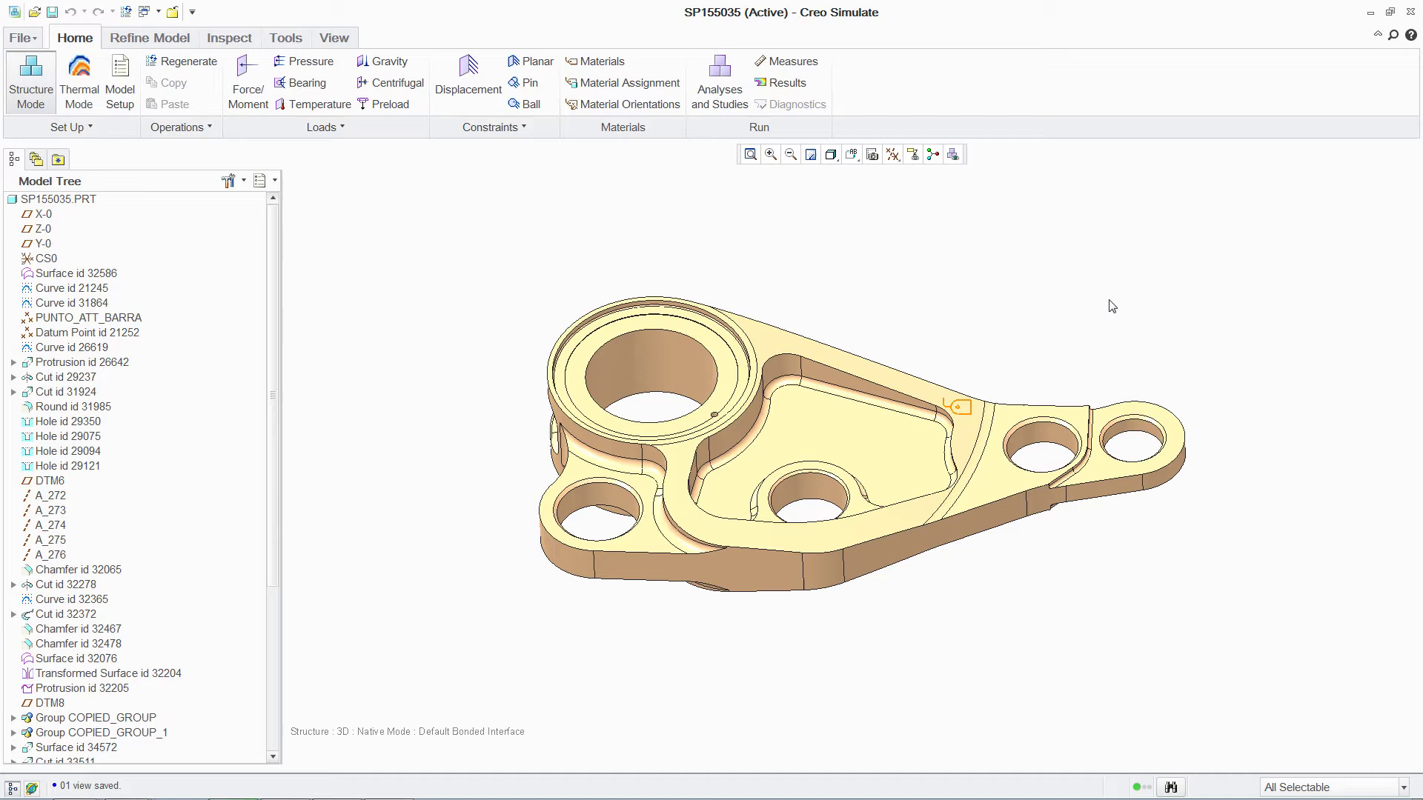
- Import the three mechanism connection forces as load set MechanismLoadSet1
click(324, 127)
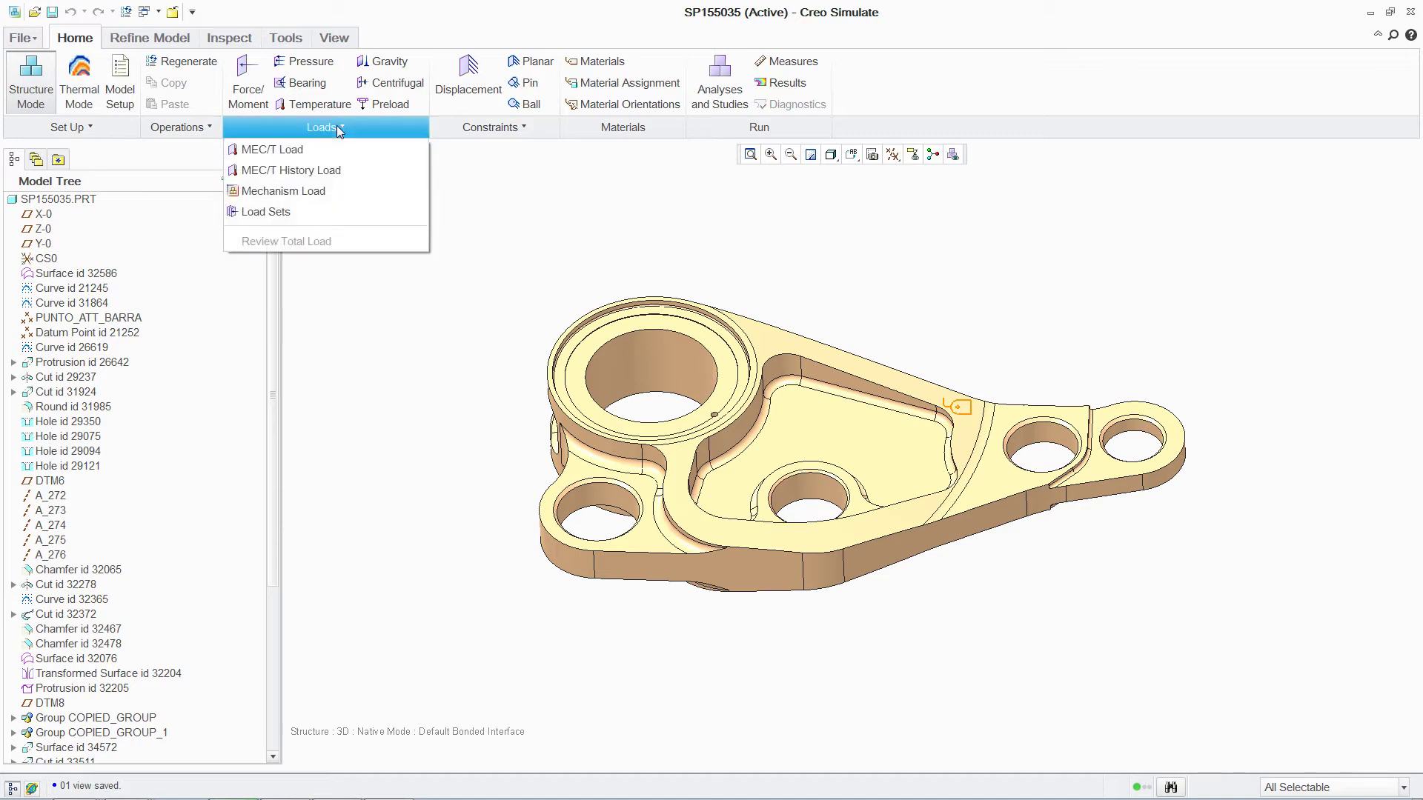
click(310, 192)
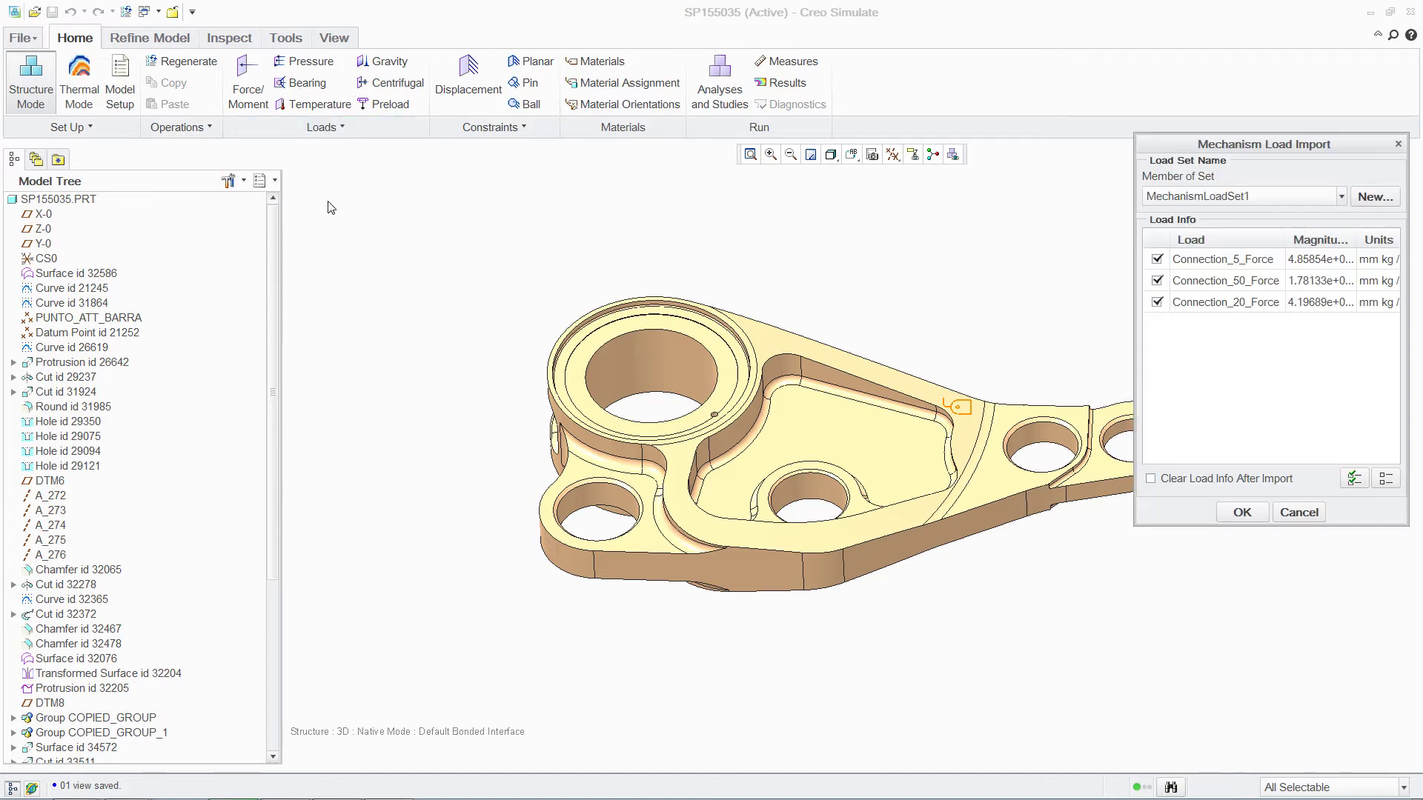
click(1242, 514)
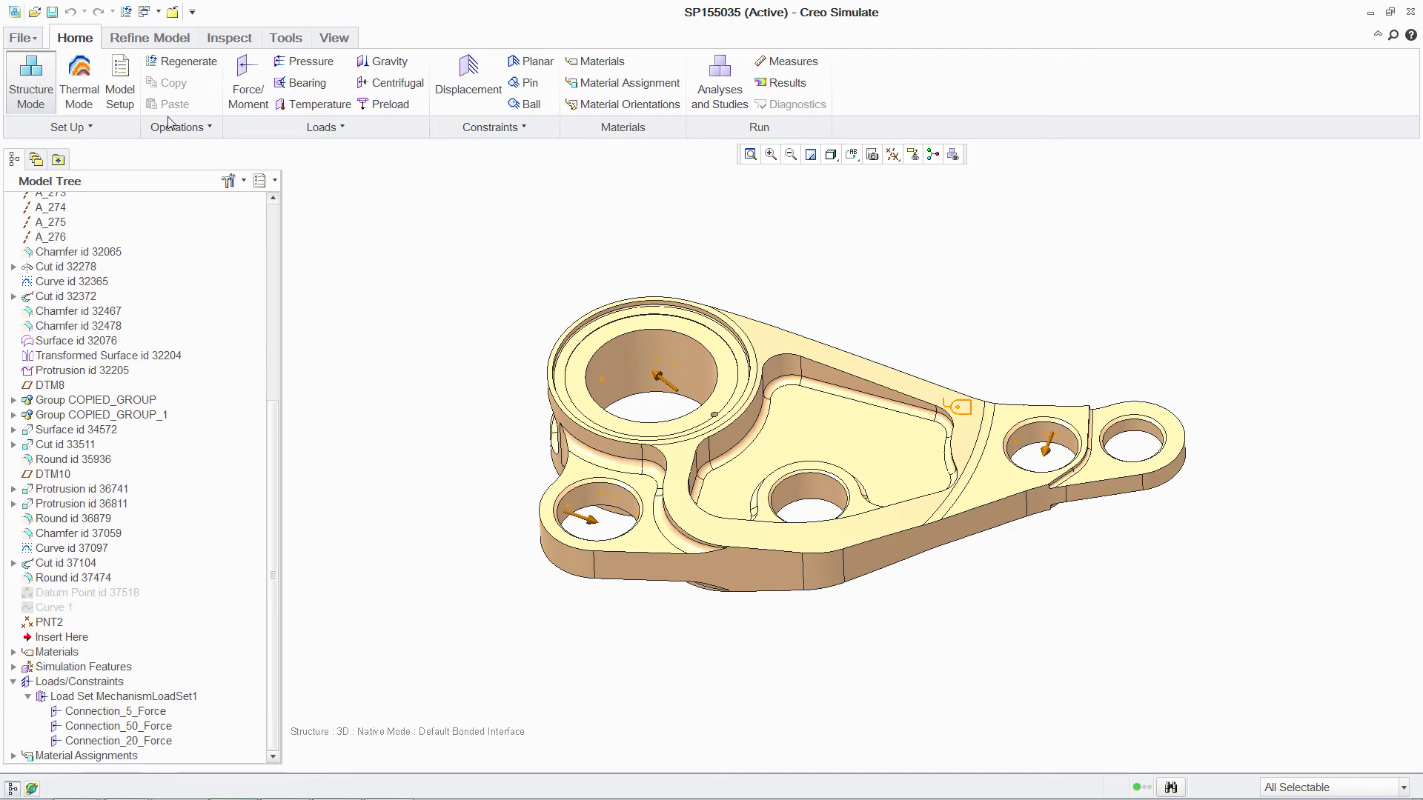
- Generate the AutoGEM finite element mesh of the bracket
click(141, 38)
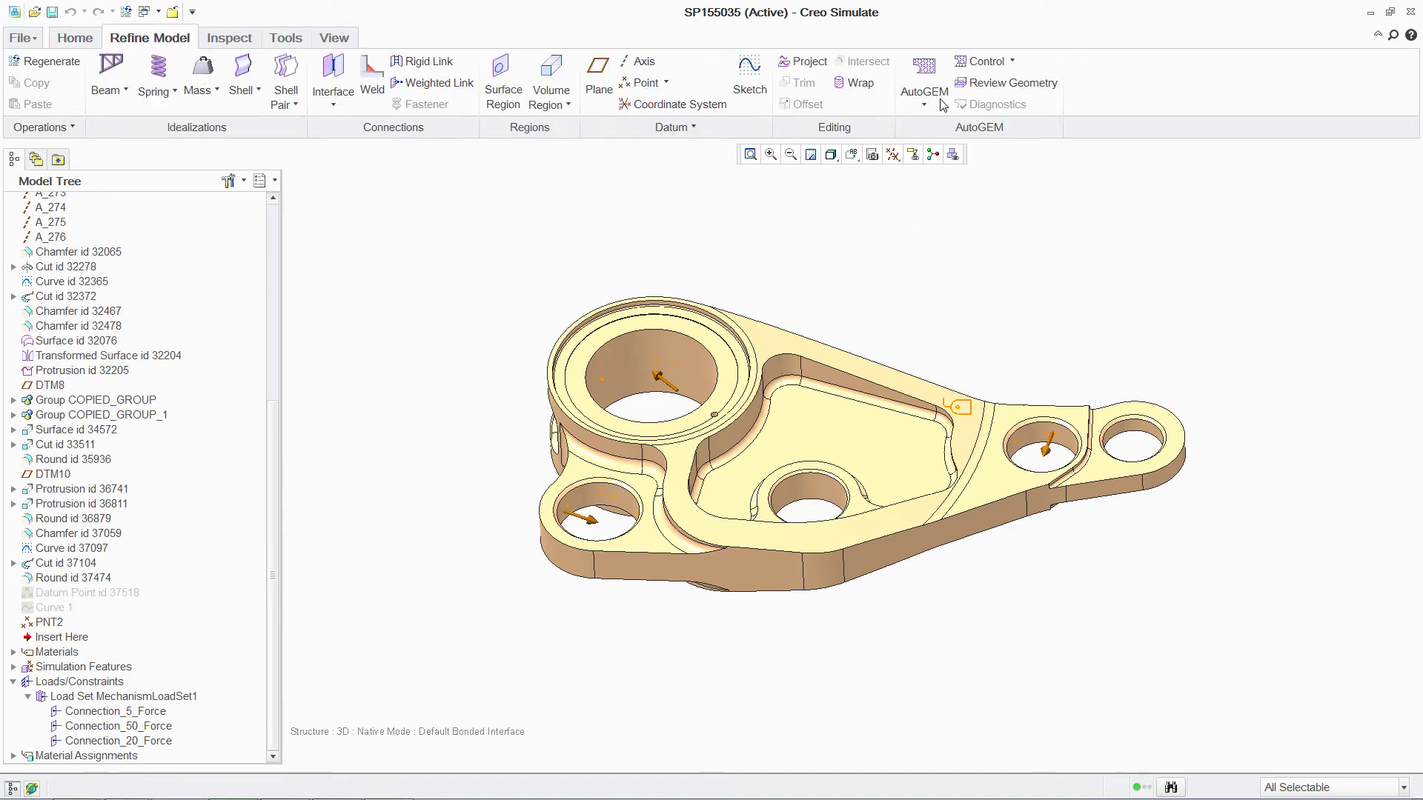
click(924, 74)
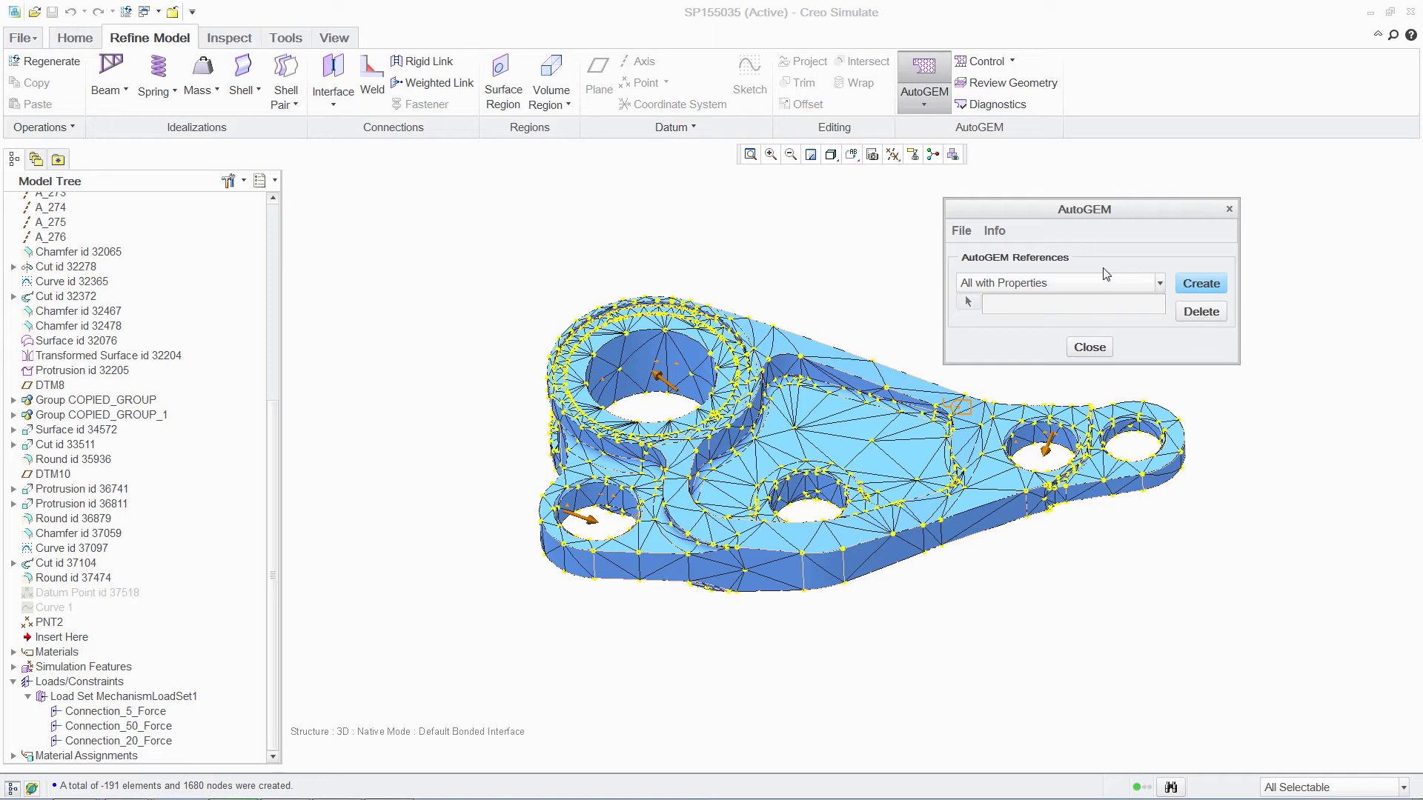
click(1098, 348)
- Create a static analysis named 'sta' using MechanismLoadSet1 and run it
click(74, 37)
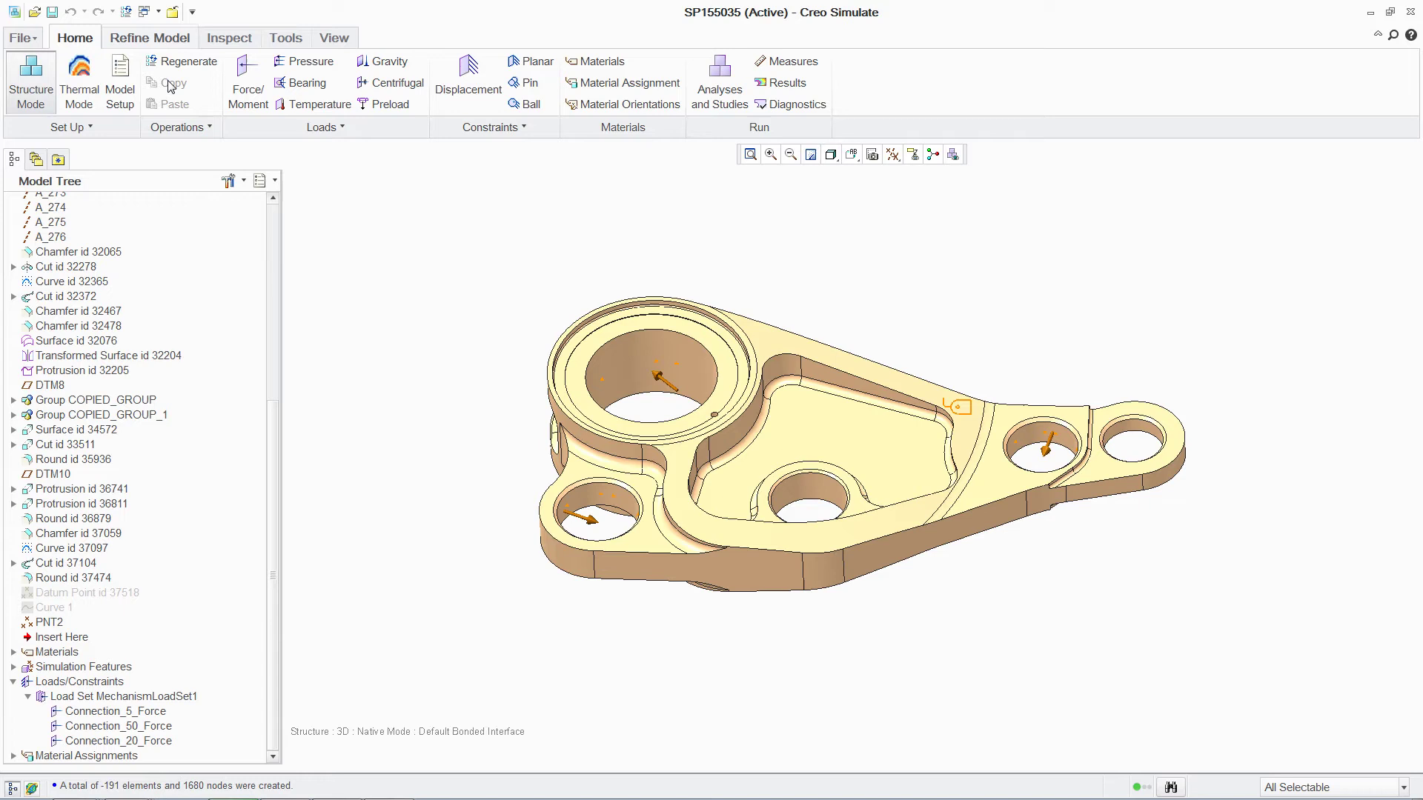
click(719, 81)
click(515, 259)
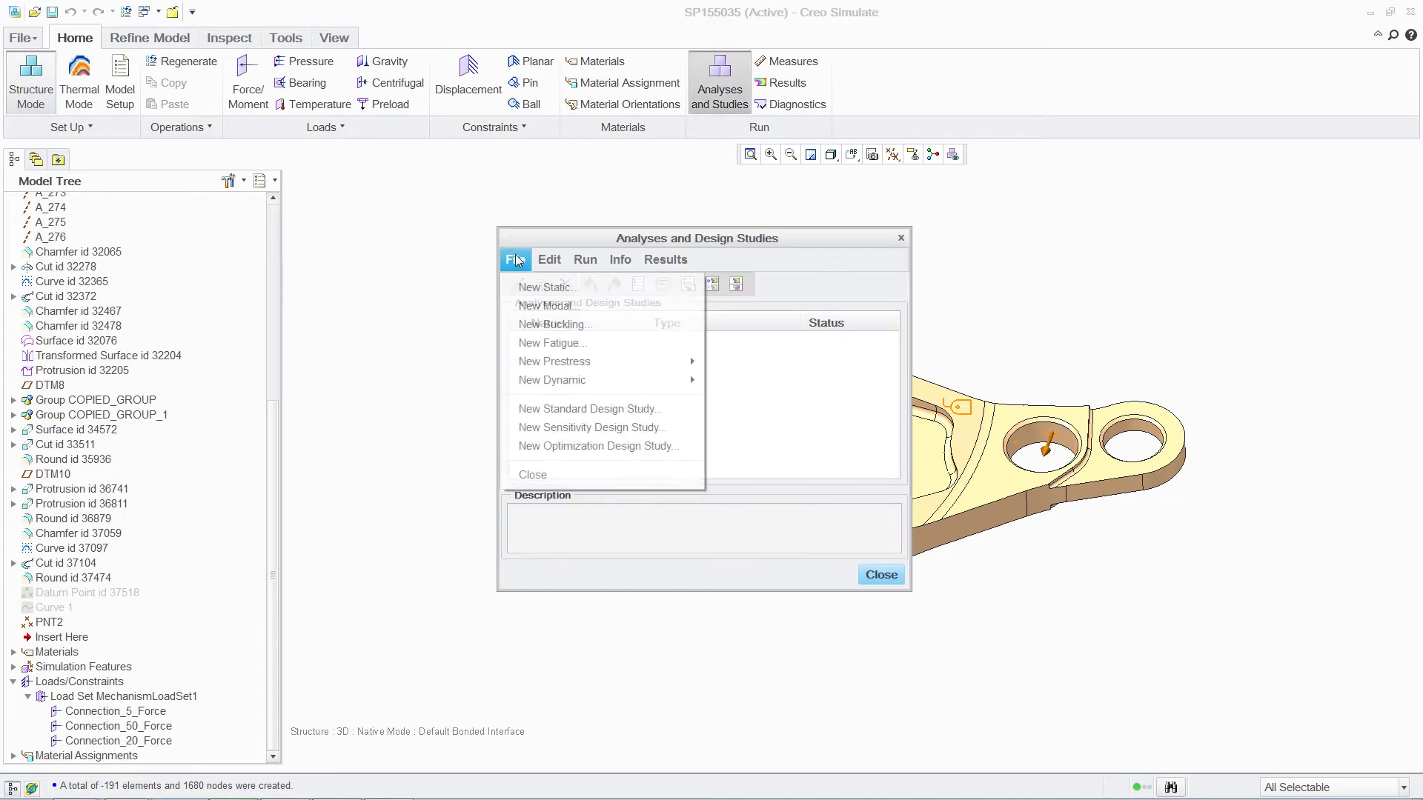
click(540, 286)
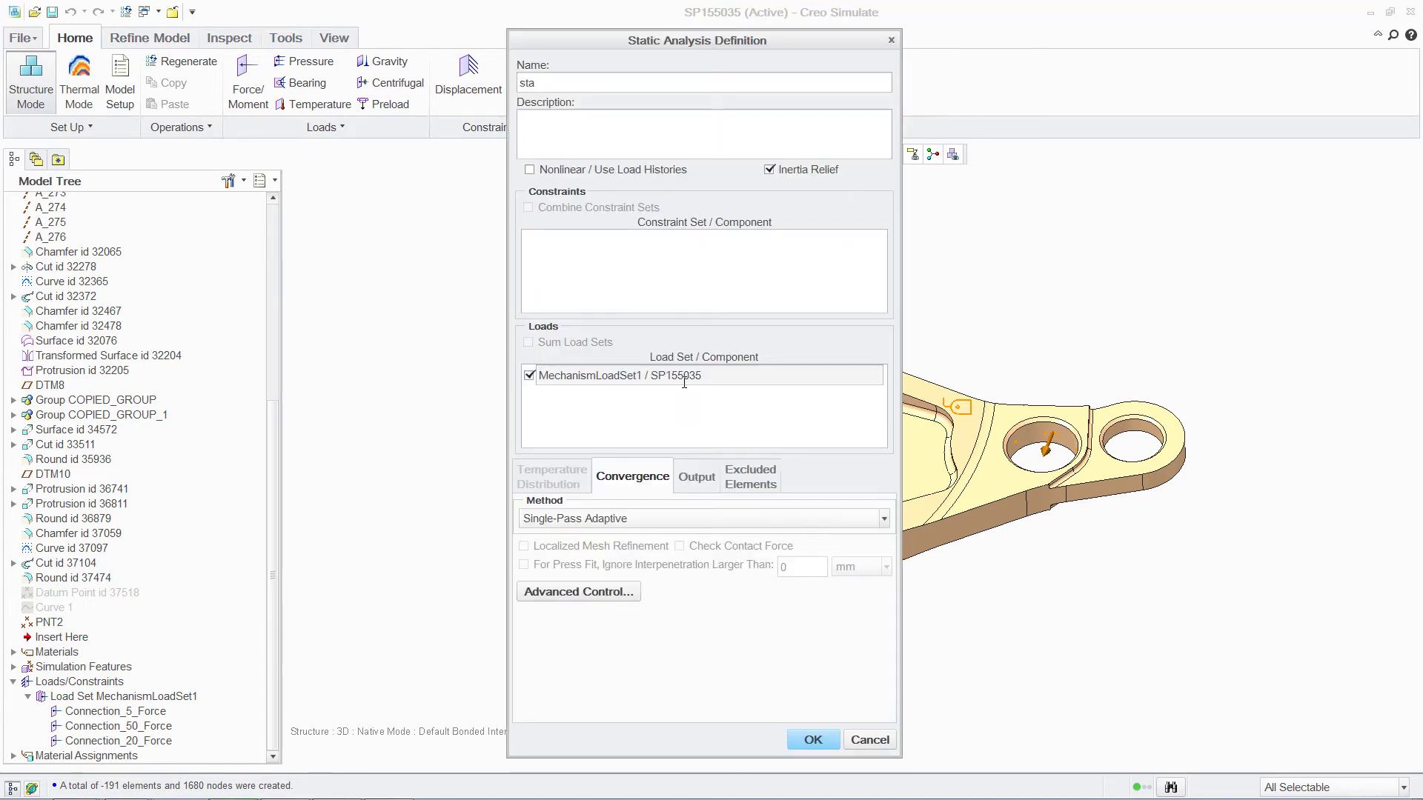
click(815, 741)
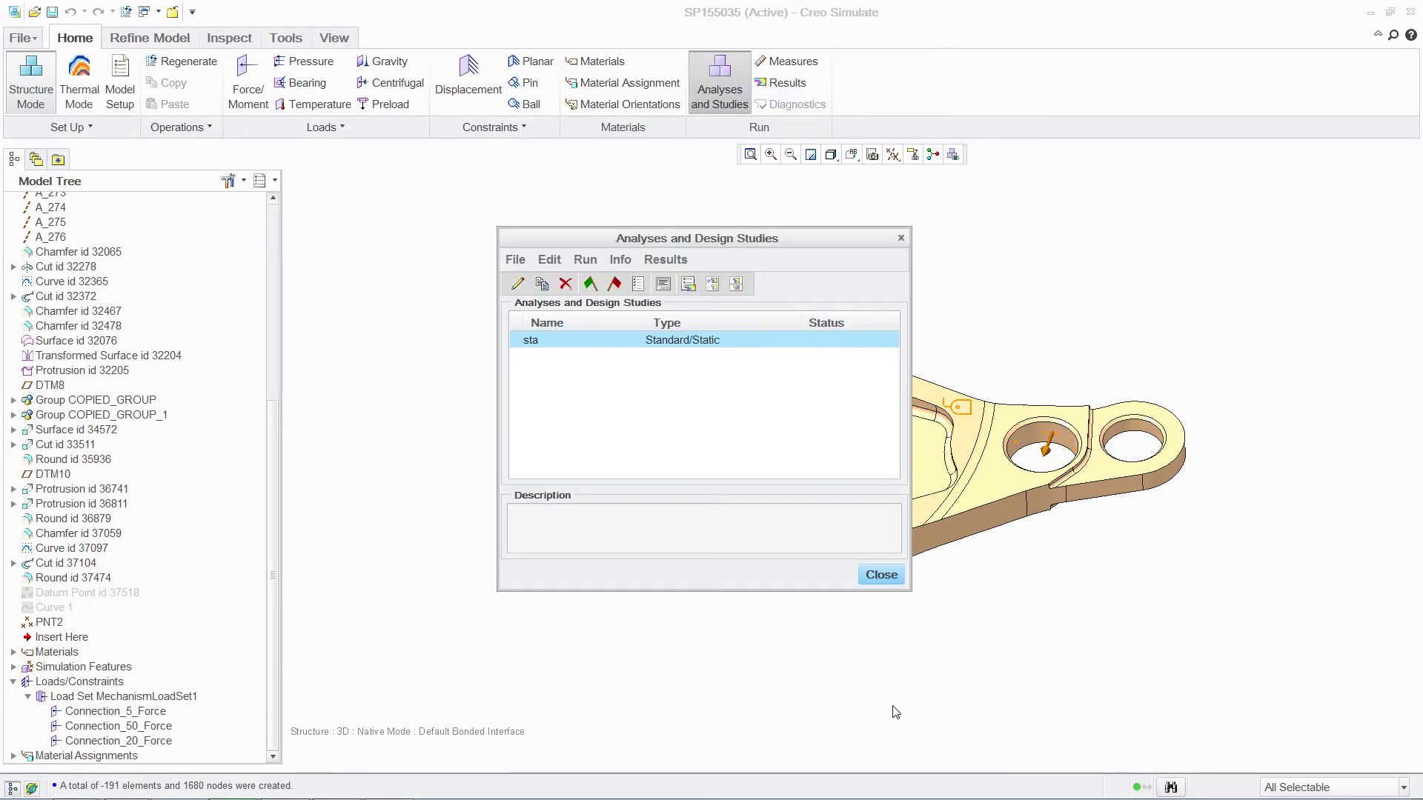
click(589, 284)
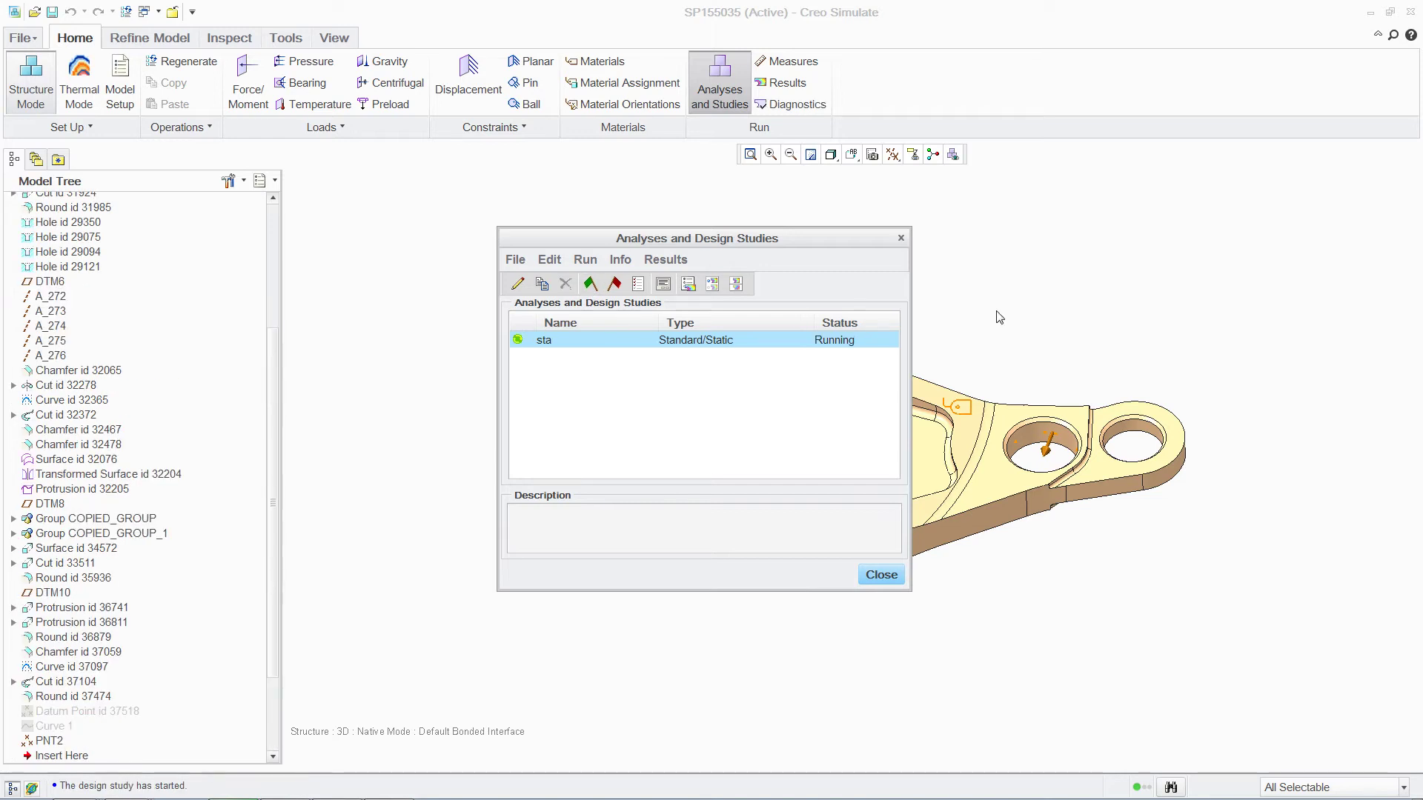
- Review sta results: von Mises stress peaking at 69.32 MPa and displacement at 0.1236 mm
click(712, 283)
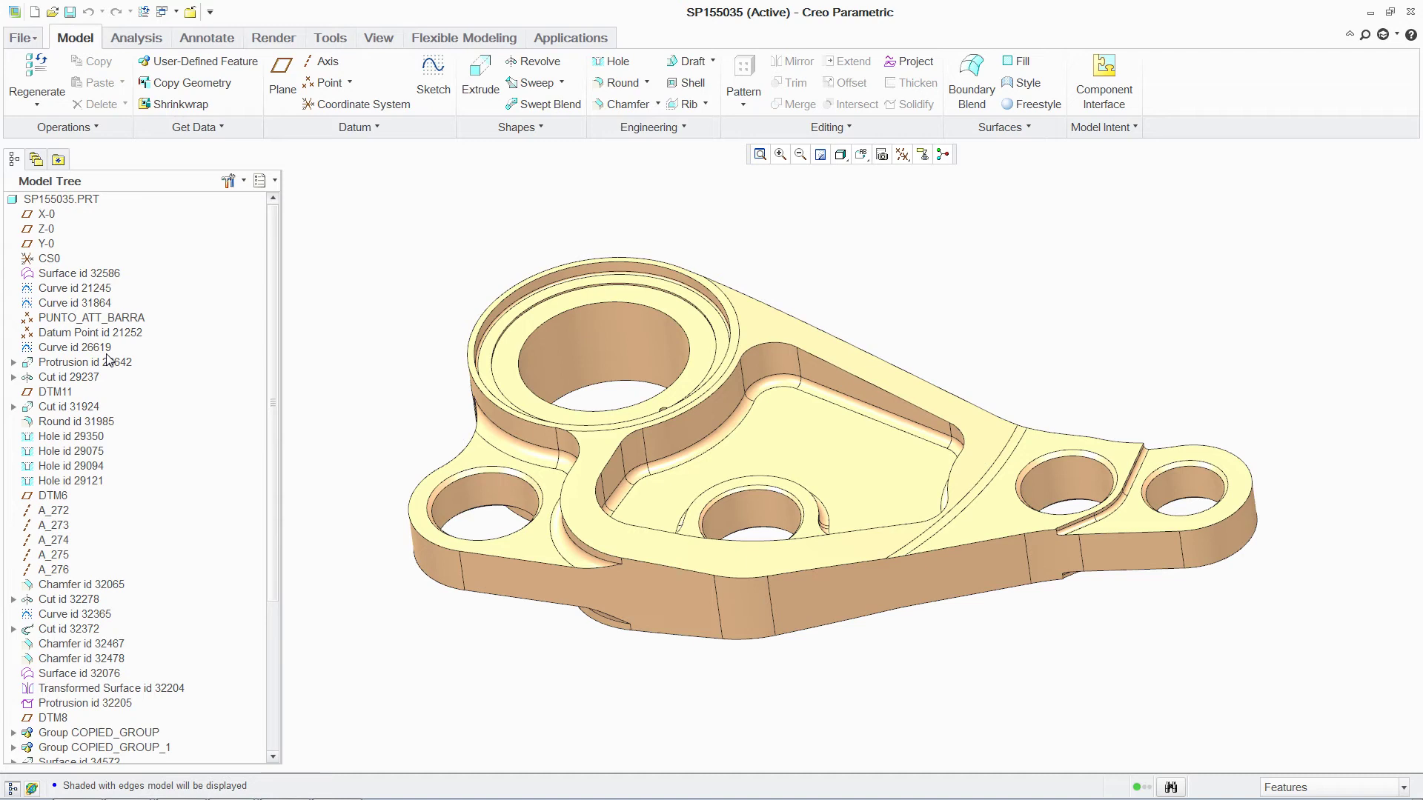
- Change the protrusion's 15 dimension to 13 and regenerate the part
click(109, 361)
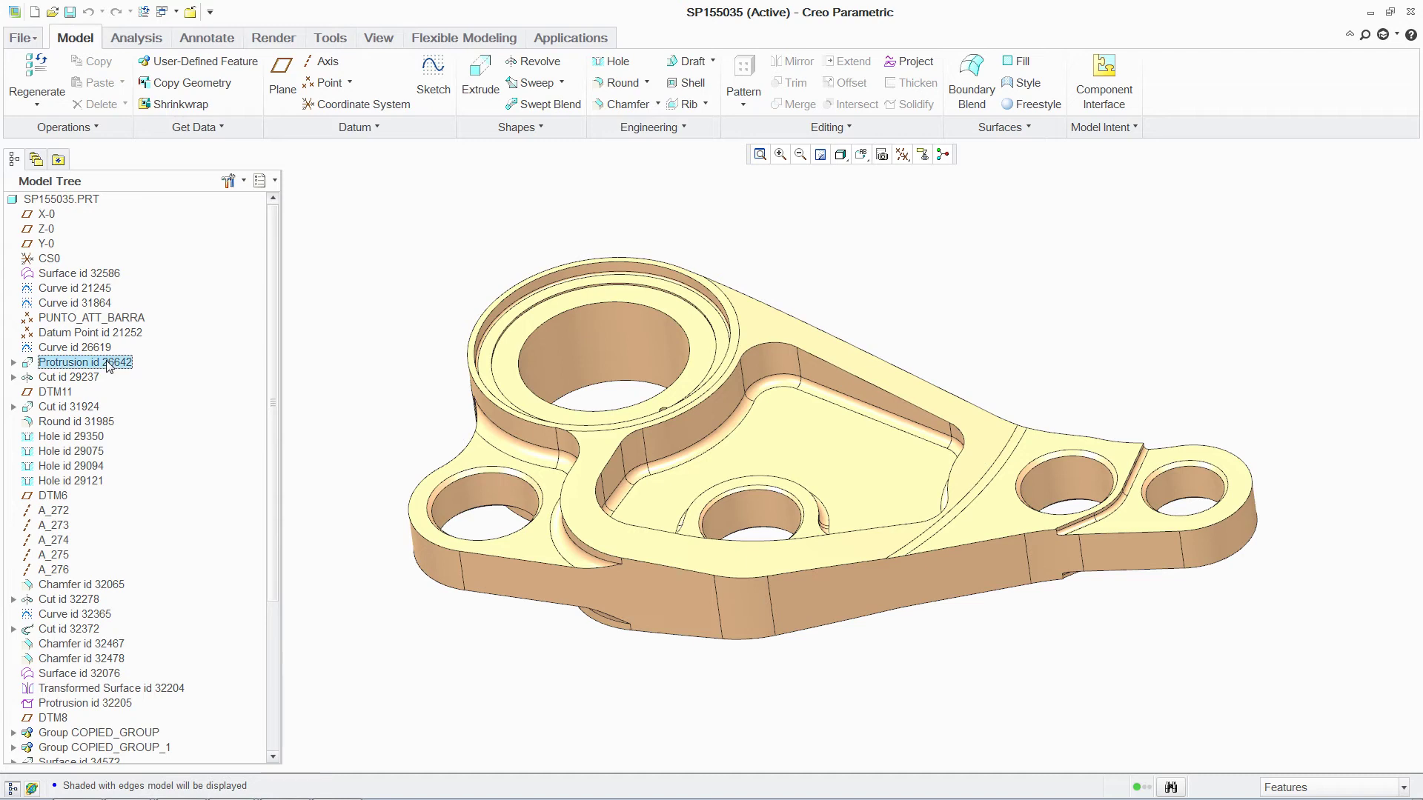
right_click(109, 362)
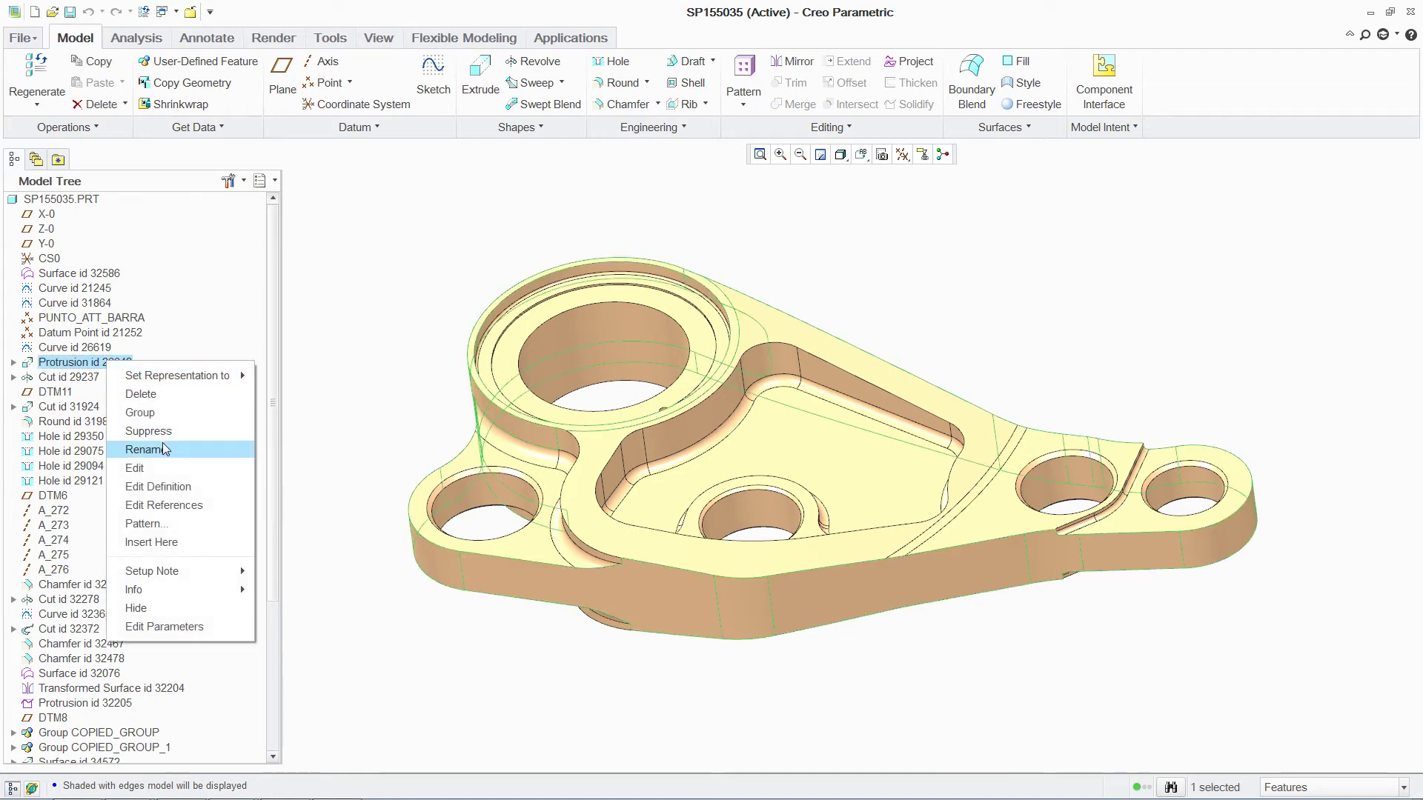
click(166, 467)
double_click(733, 267)
text(13)
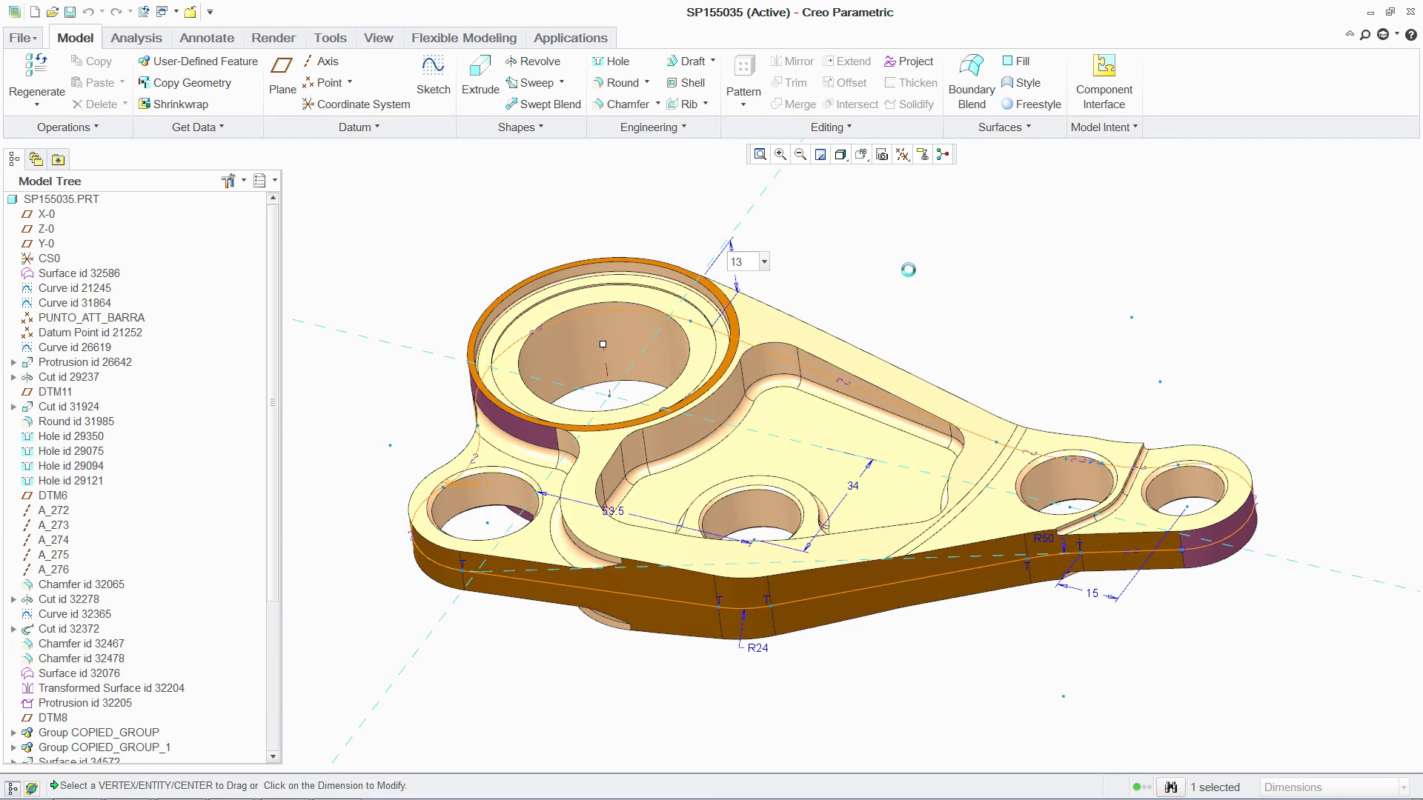
key(Return)
key(ctrl+g)
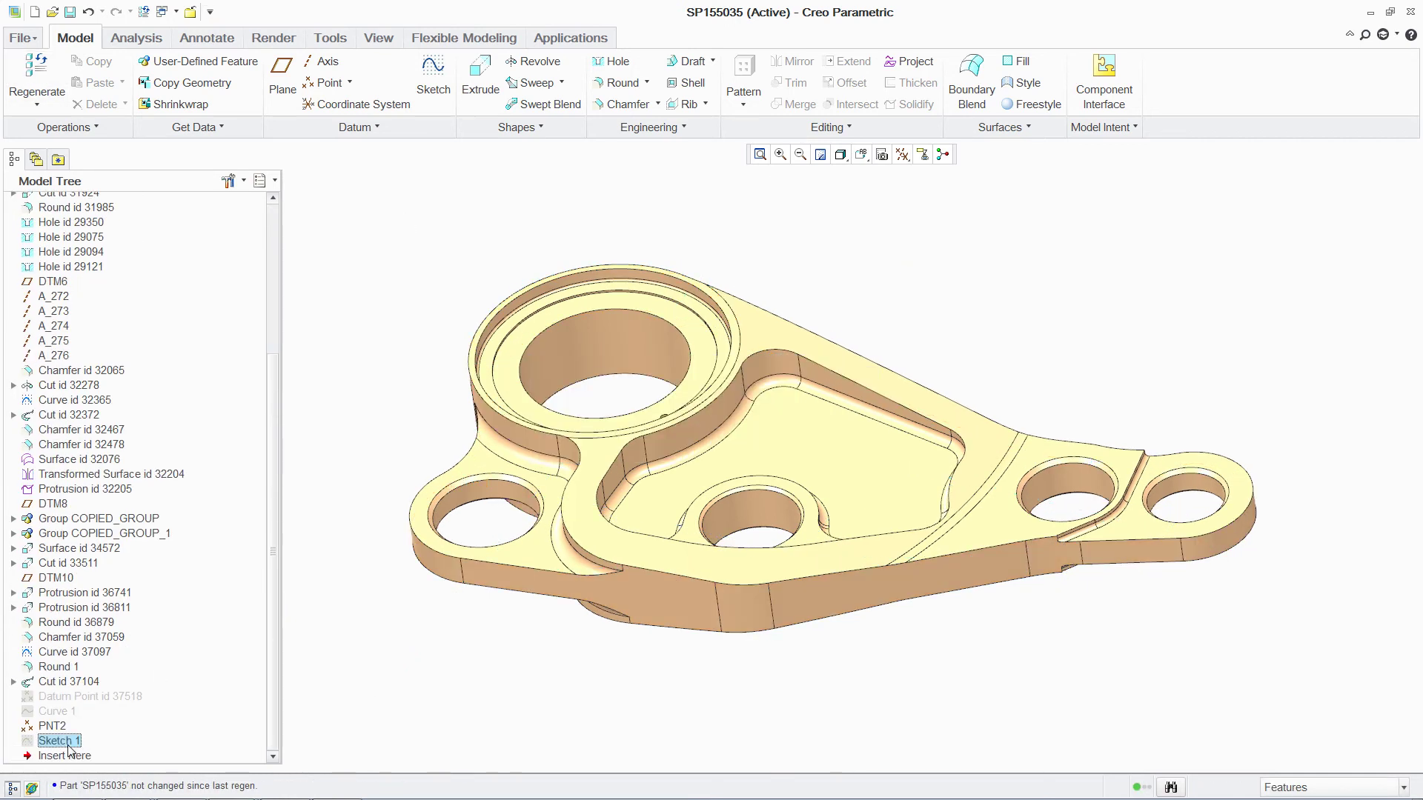
- Extrude Sketch 1 as a Through All cut in the central pocket
click(69, 744)
click(480, 74)
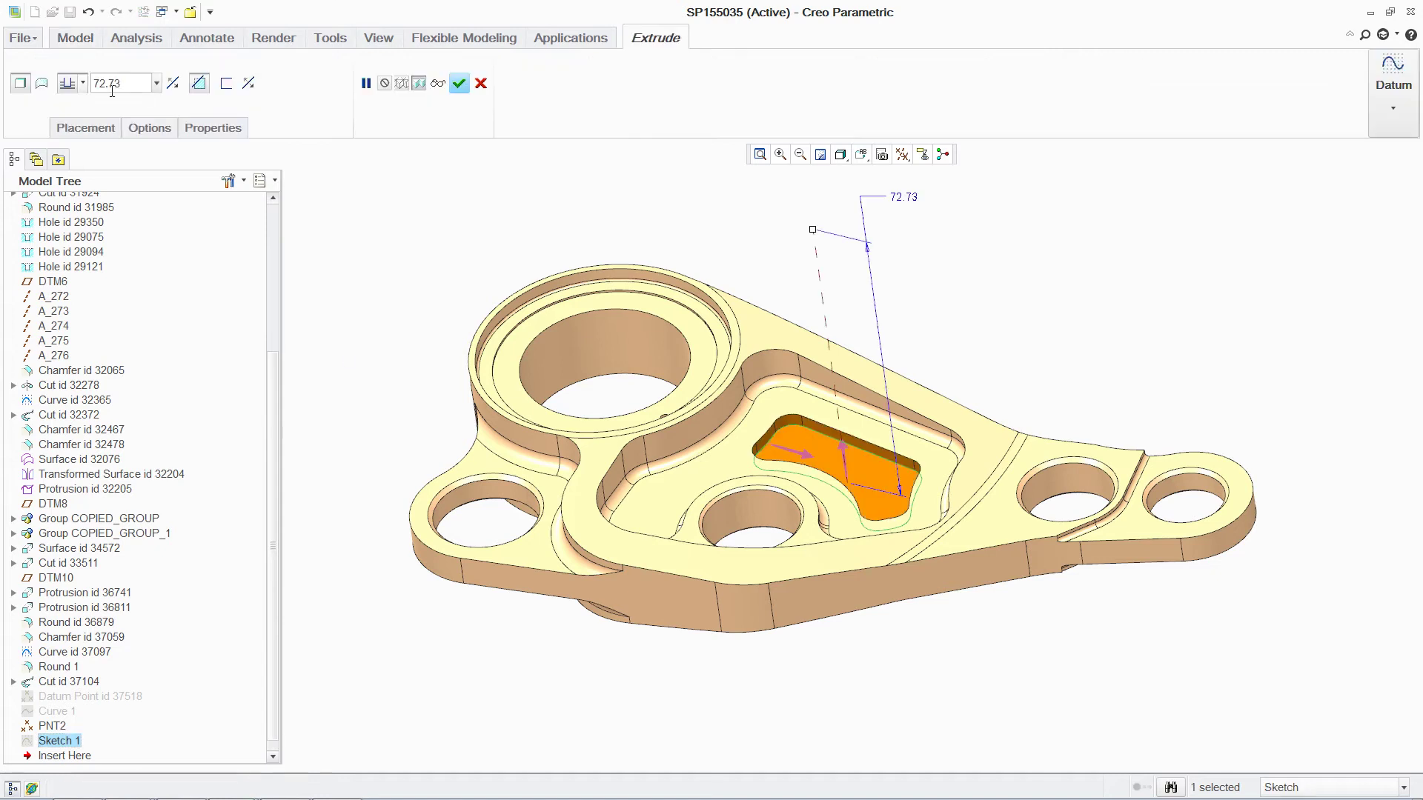
click(83, 83)
click(68, 126)
click(459, 83)
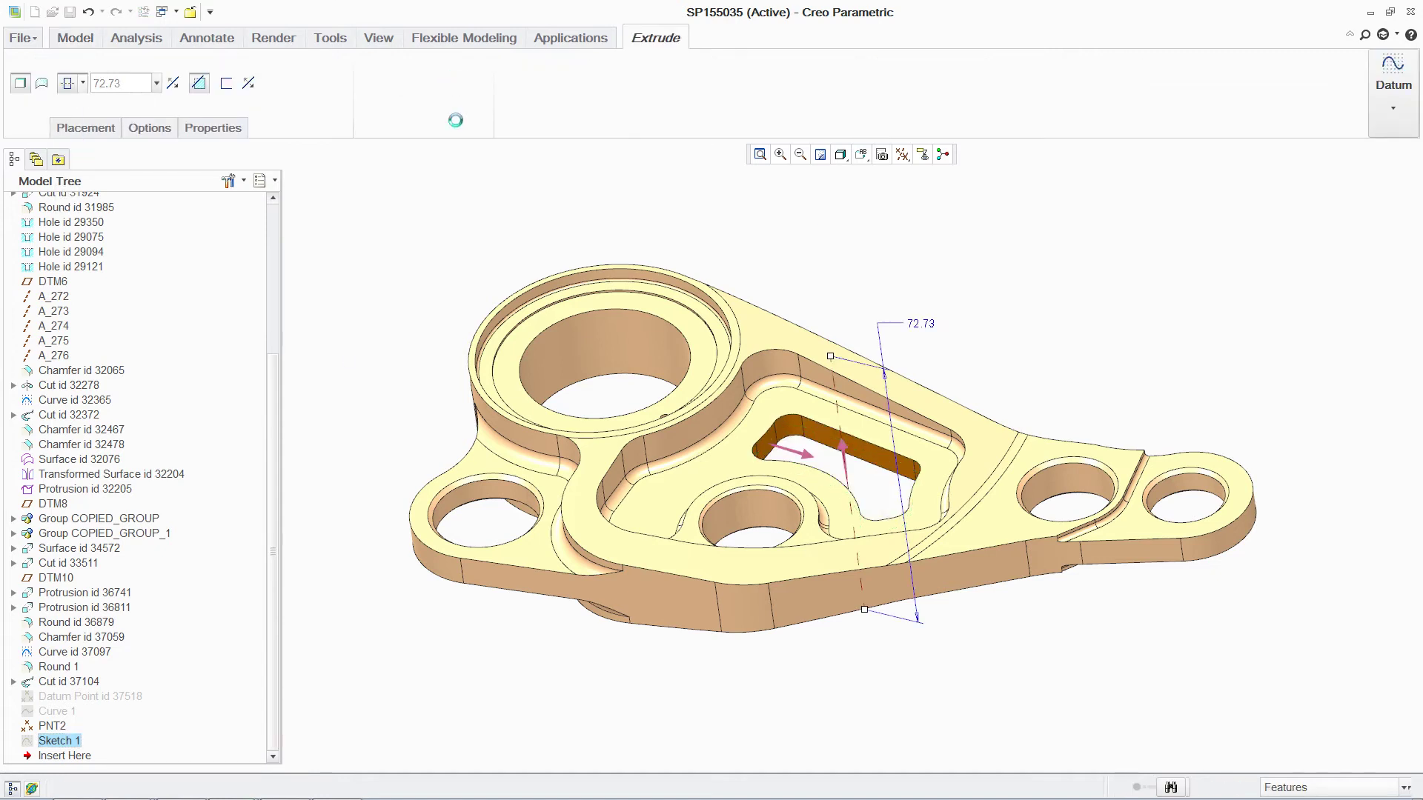
- Round the new opening's edge and save the bracket part
click(612, 83)
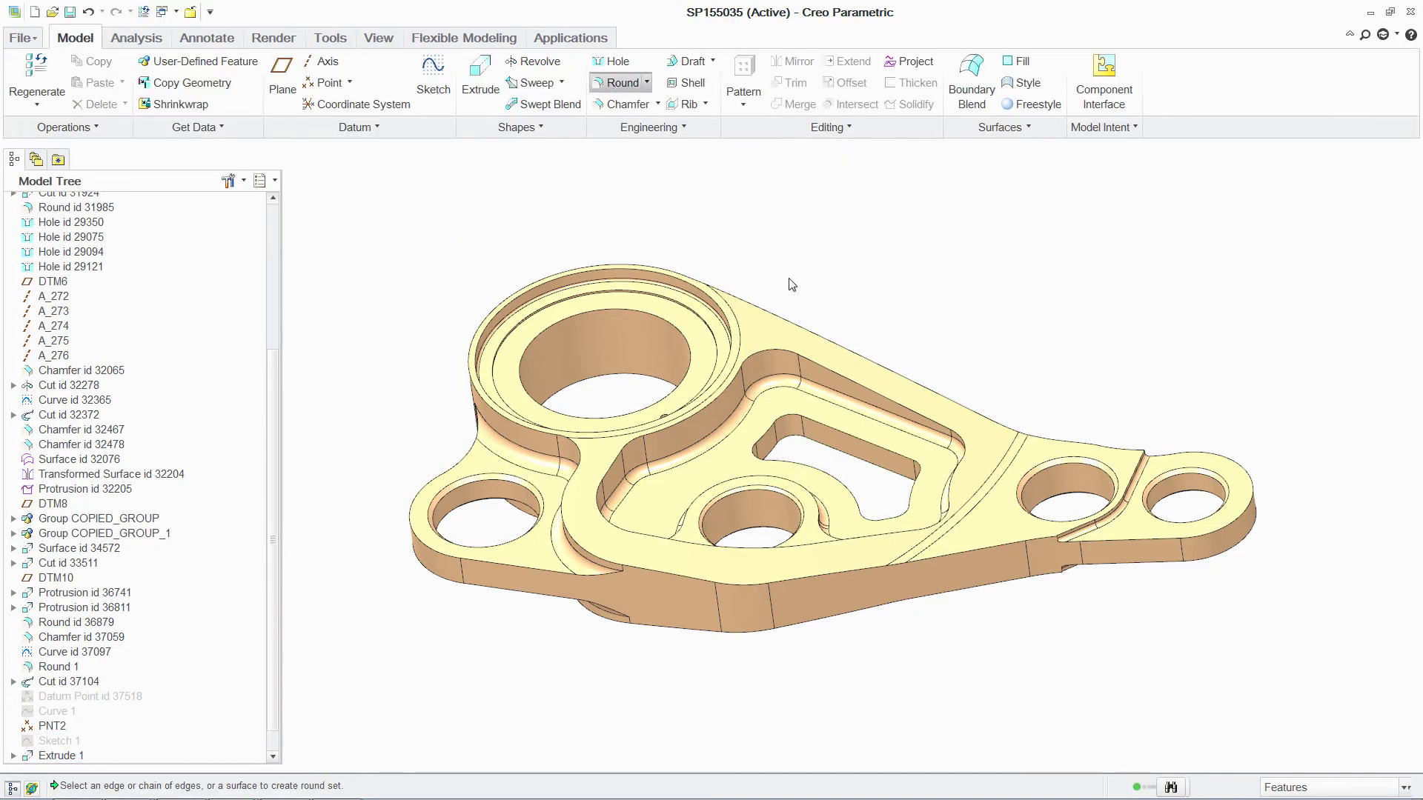
click(852, 434)
click(462, 83)
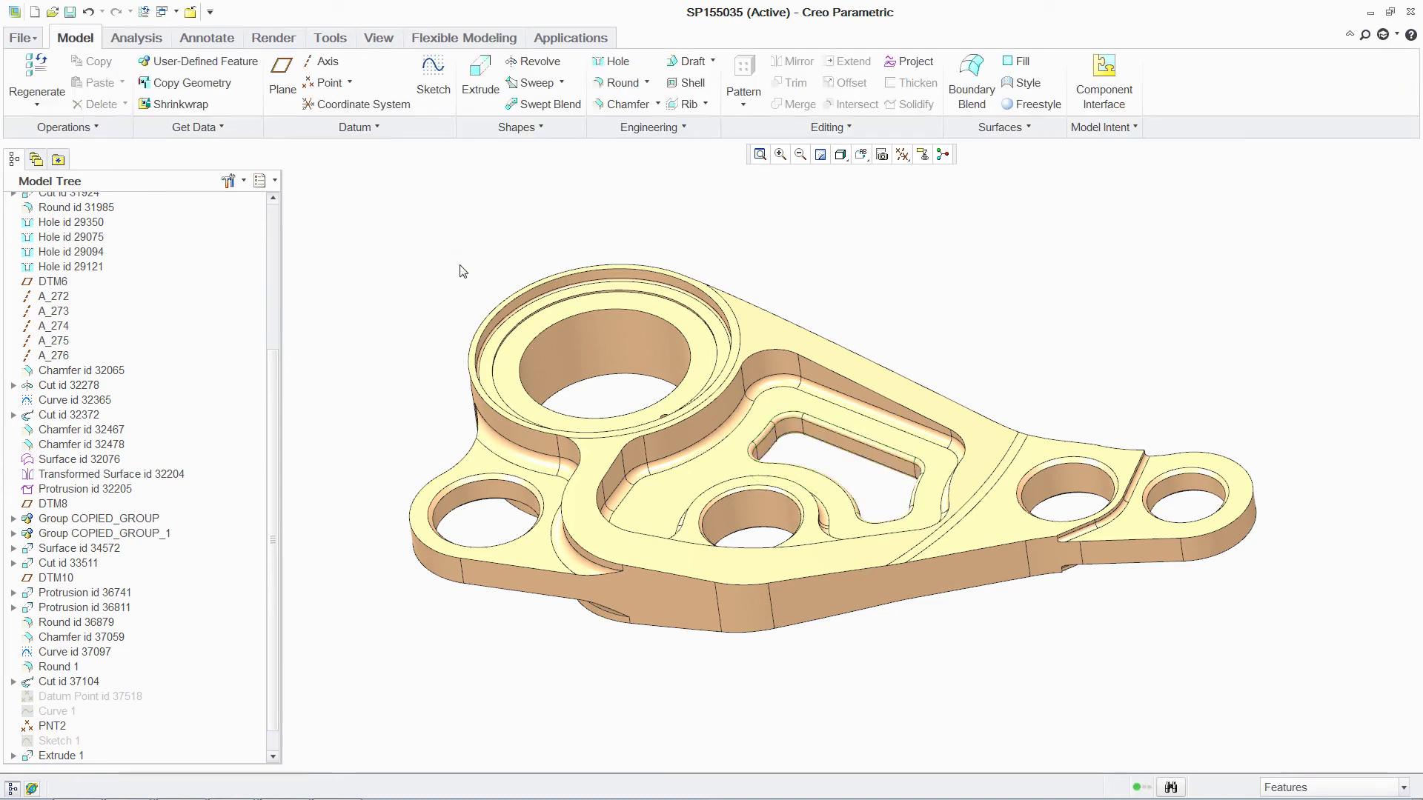
click(69, 12)
- Copy sta as sta_opt, run it, and review results: 77.52 MPa stress, 0.171 mm displacement
click(536, 614)
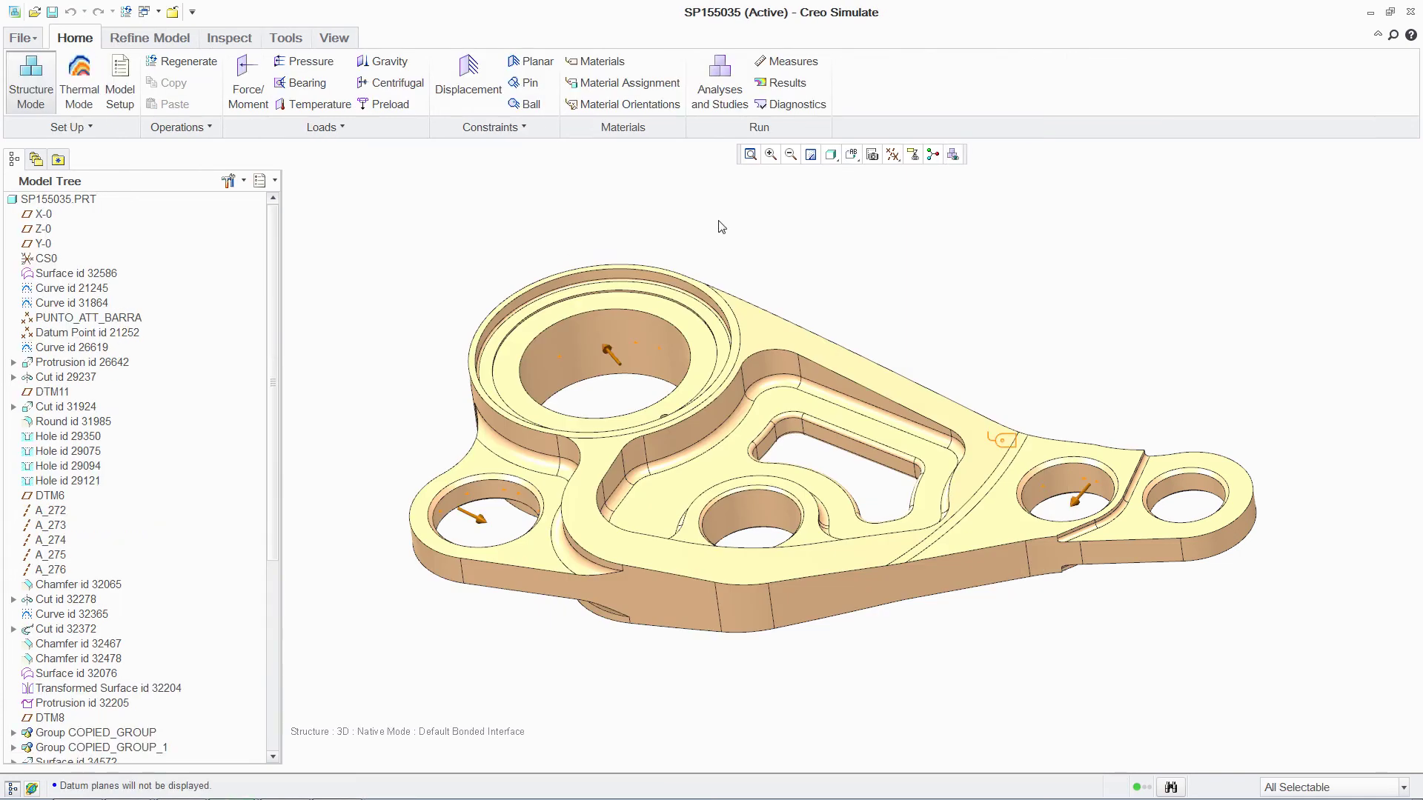
click(719, 82)
click(547, 275)
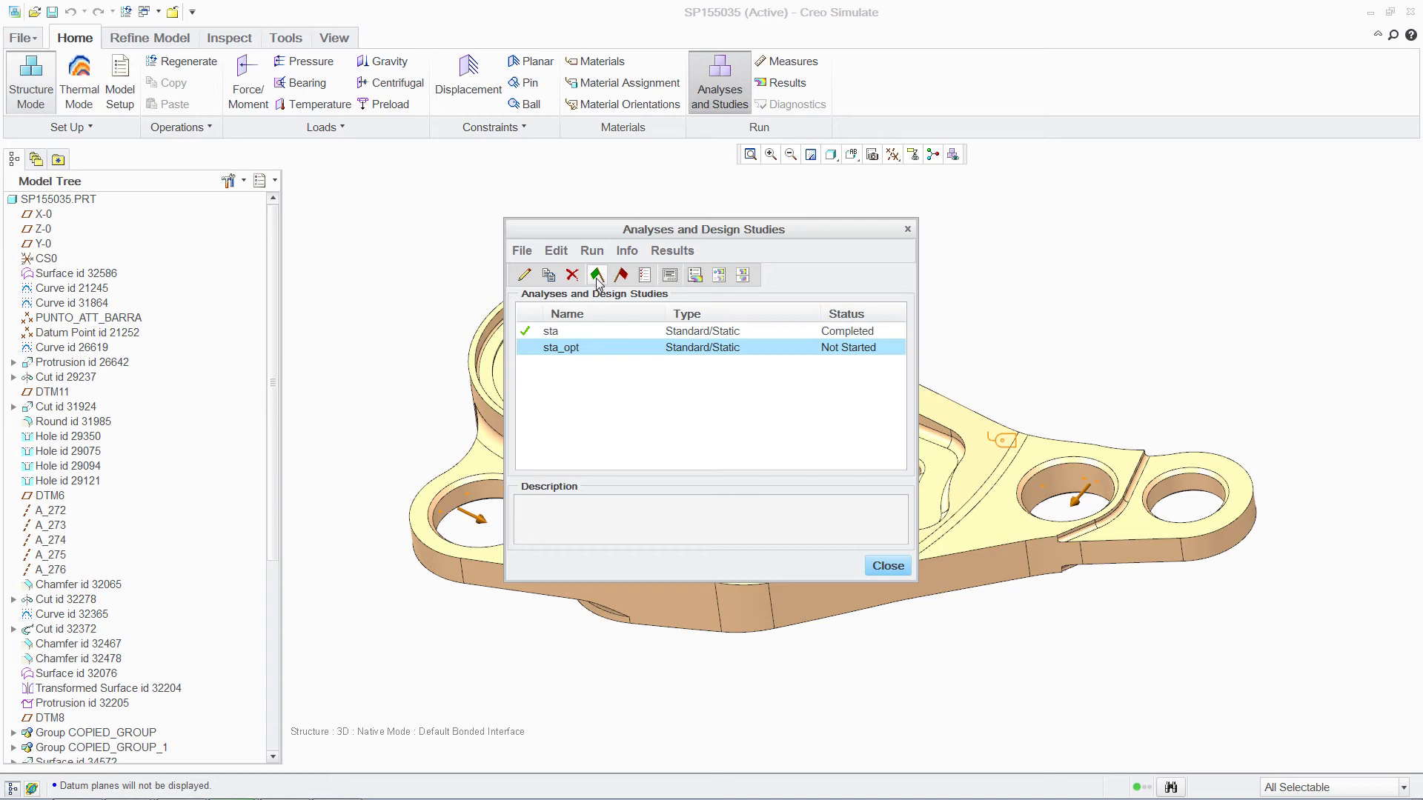
click(596, 276)
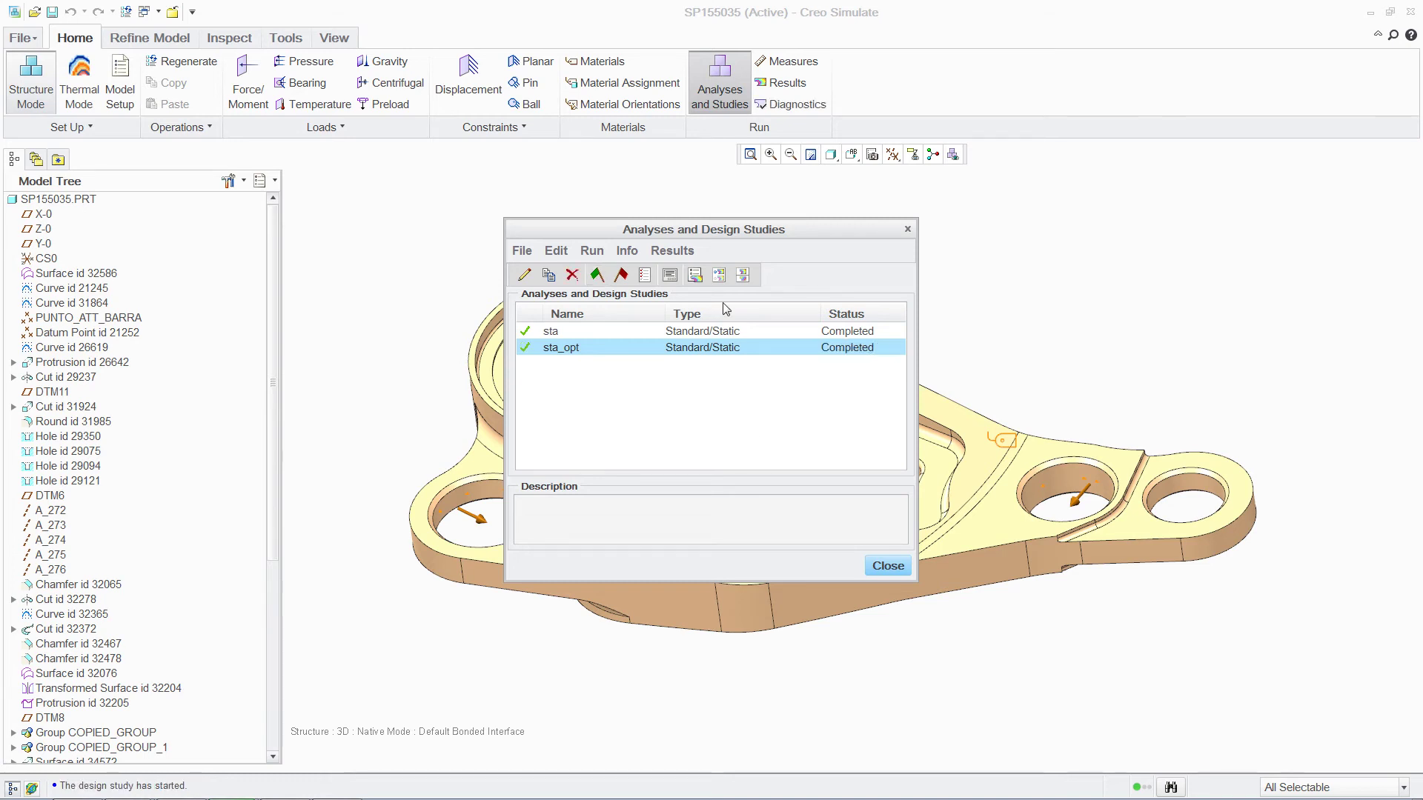
click(718, 275)
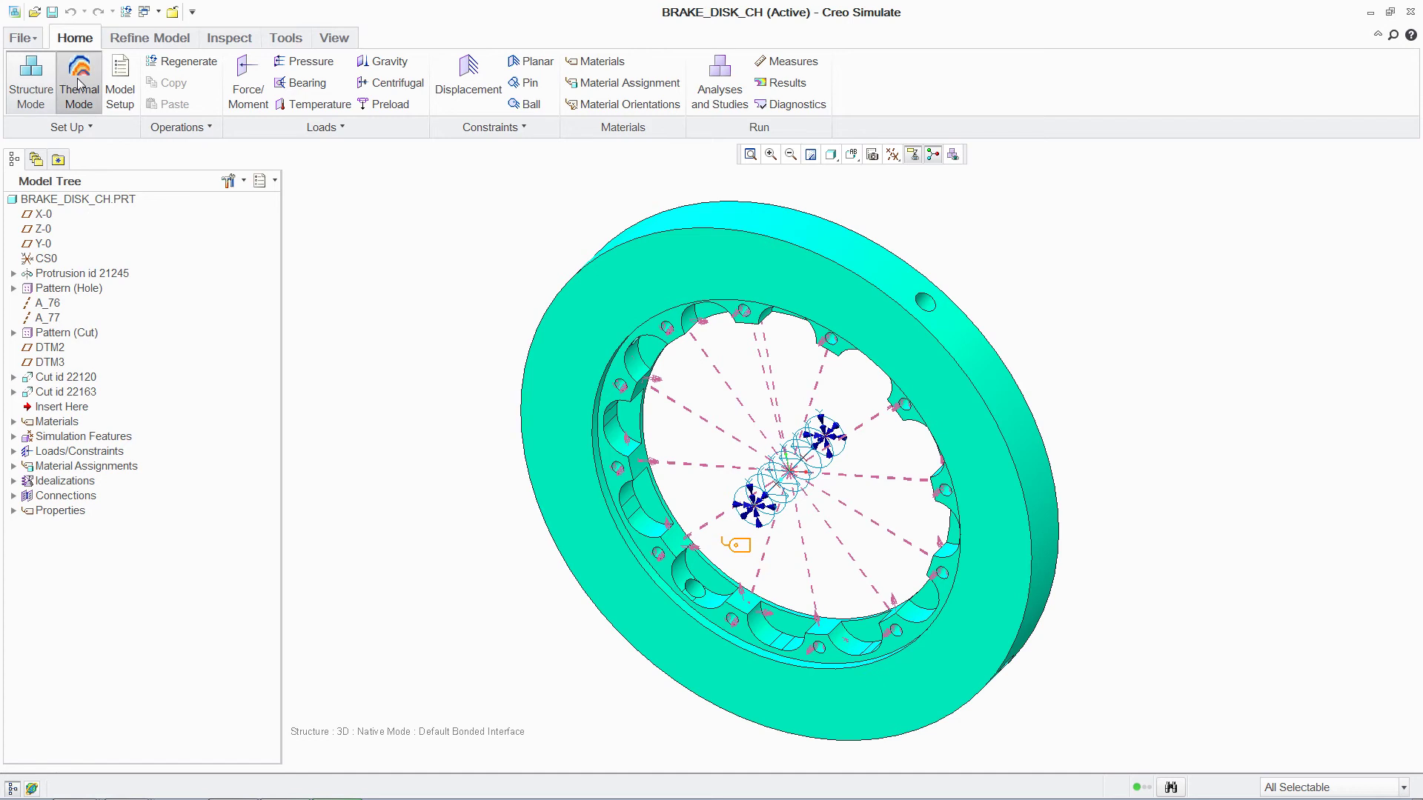
- In Thermal mode, confirm the BndryCond2 convection at 10 W/(m^2 K) and 25 C
click(78, 82)
click(95, 481)
right_click(95, 484)
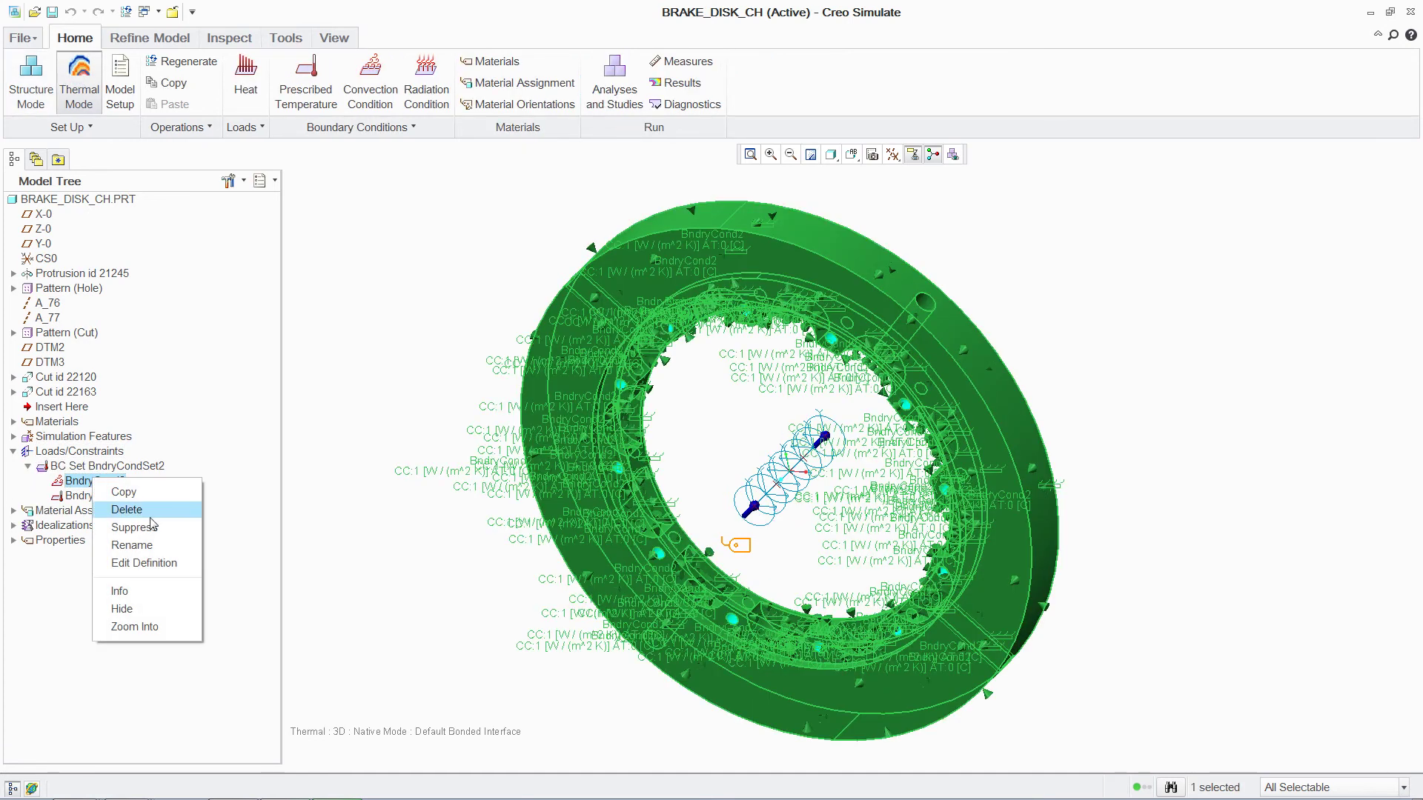
click(141, 564)
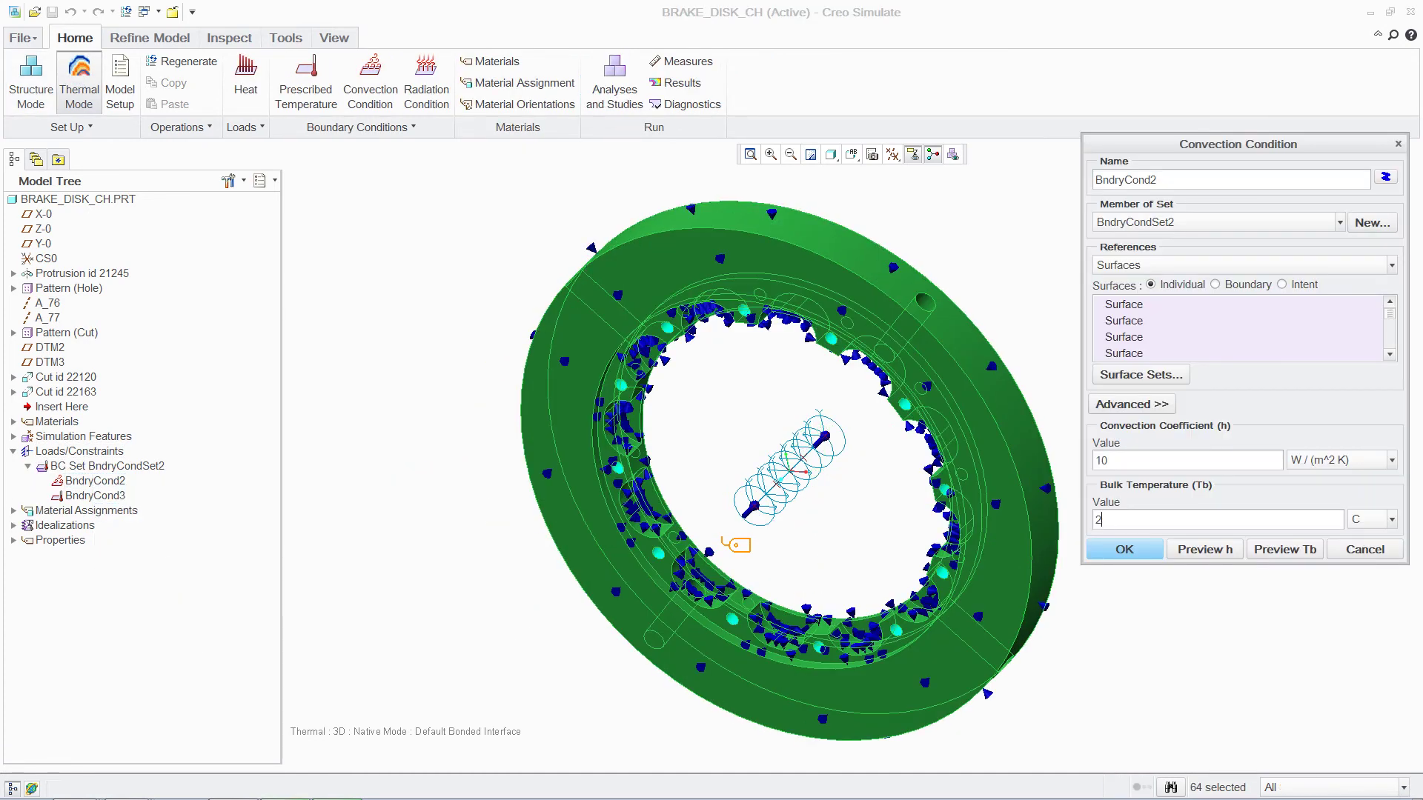
click(1127, 549)
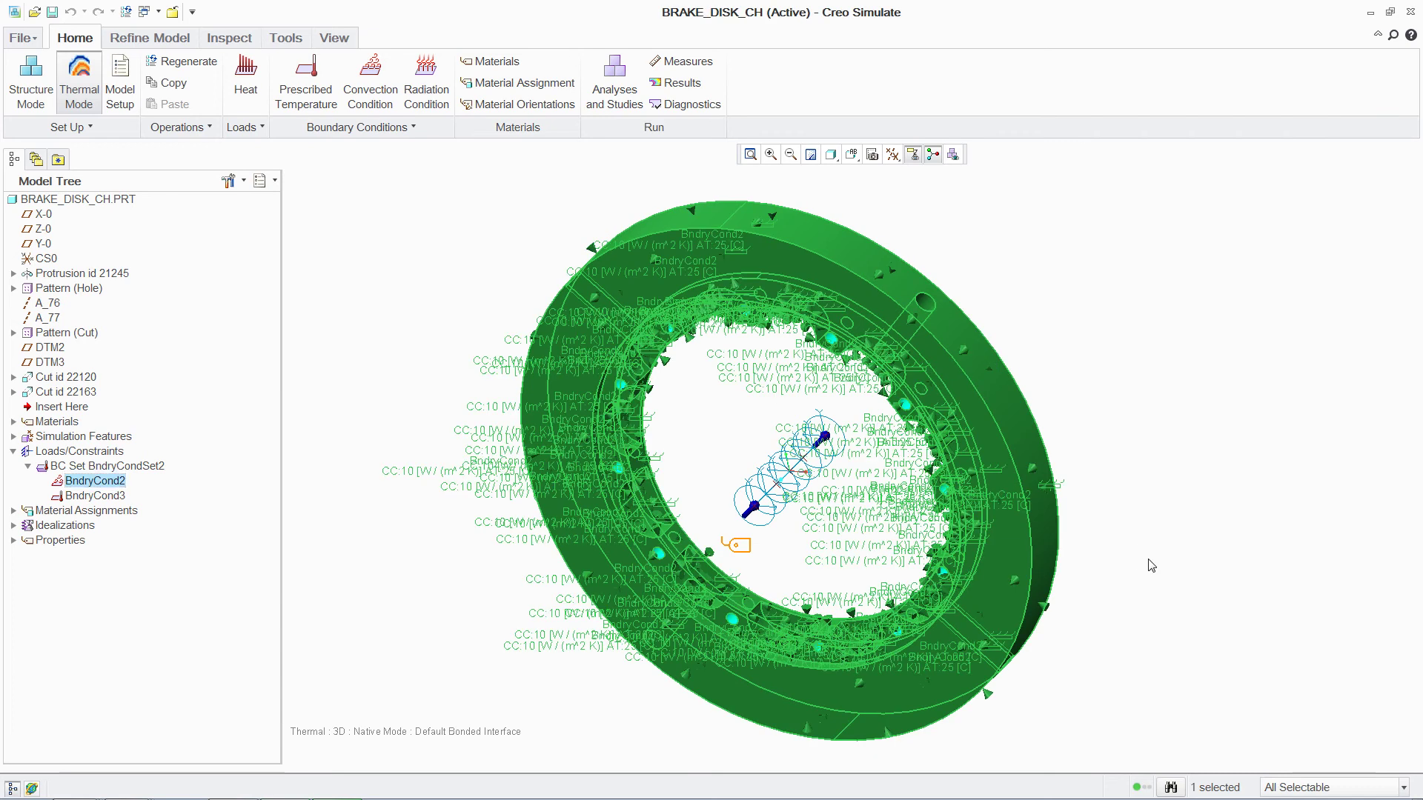
- Apply an 850 W heat load (HeatLoad1) to two surfaces of the brake disk
click(246, 74)
click(586, 318)
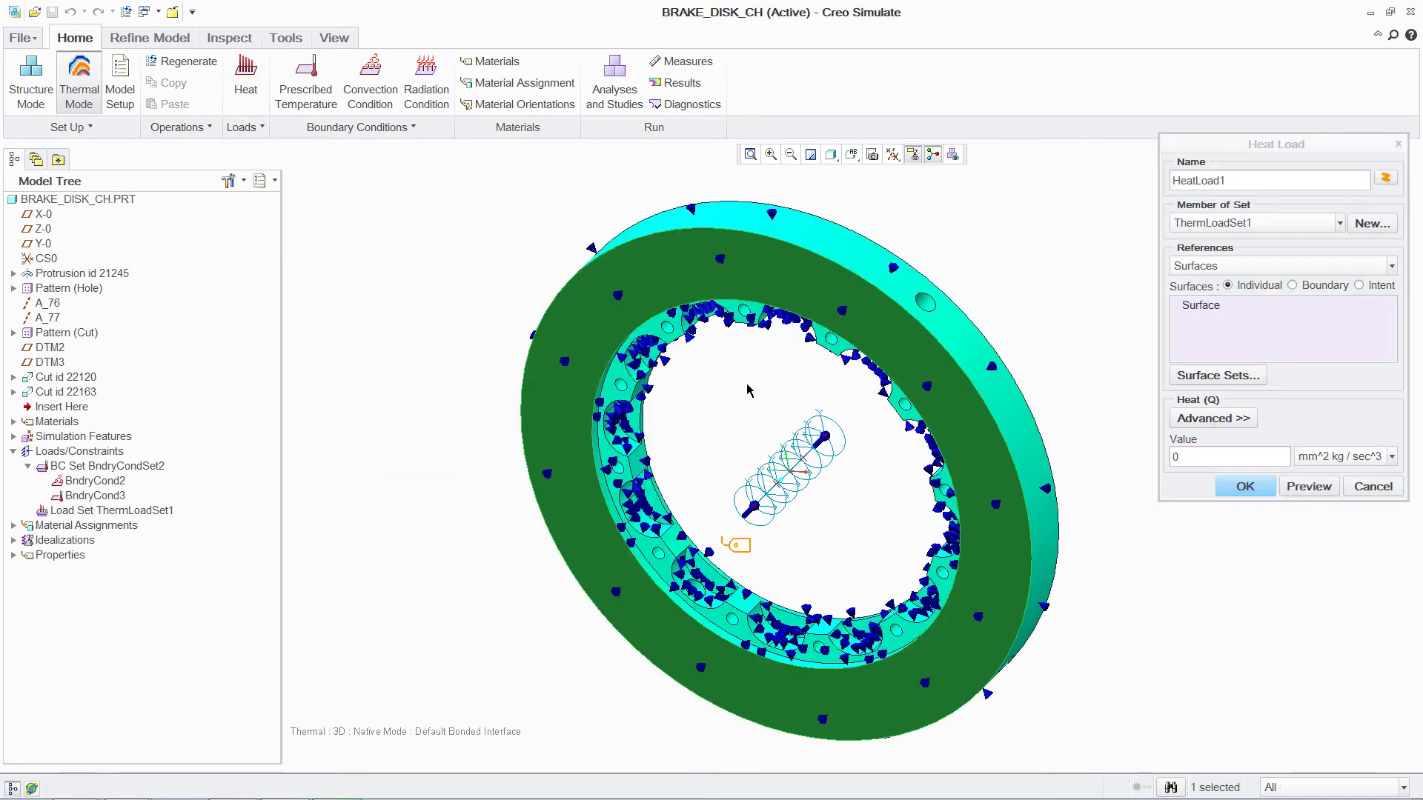
middle_drag(731, 413, 786, 427)
ctrl+click(748, 415)
click(1201, 456)
text(85)
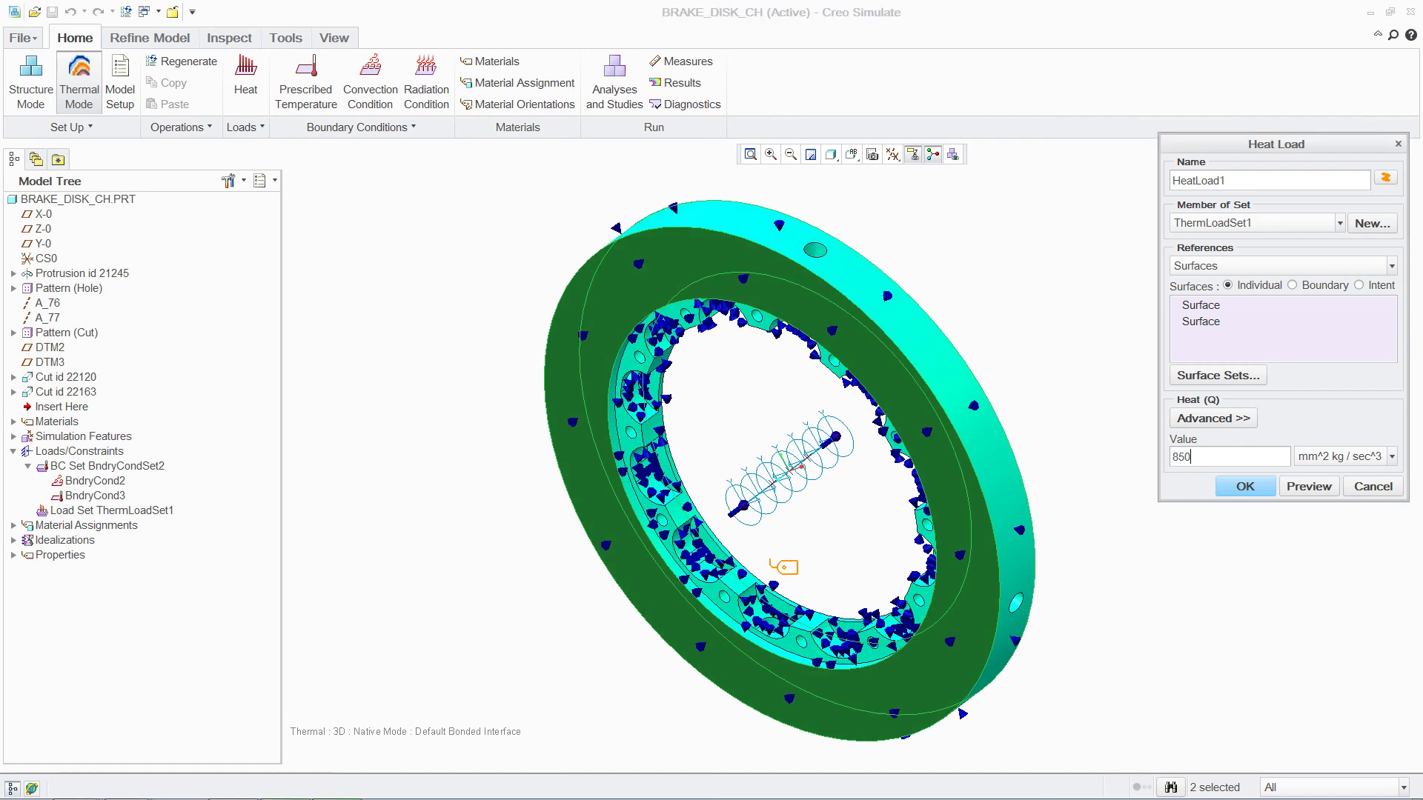
click(1392, 456)
click(1307, 604)
click(1245, 486)
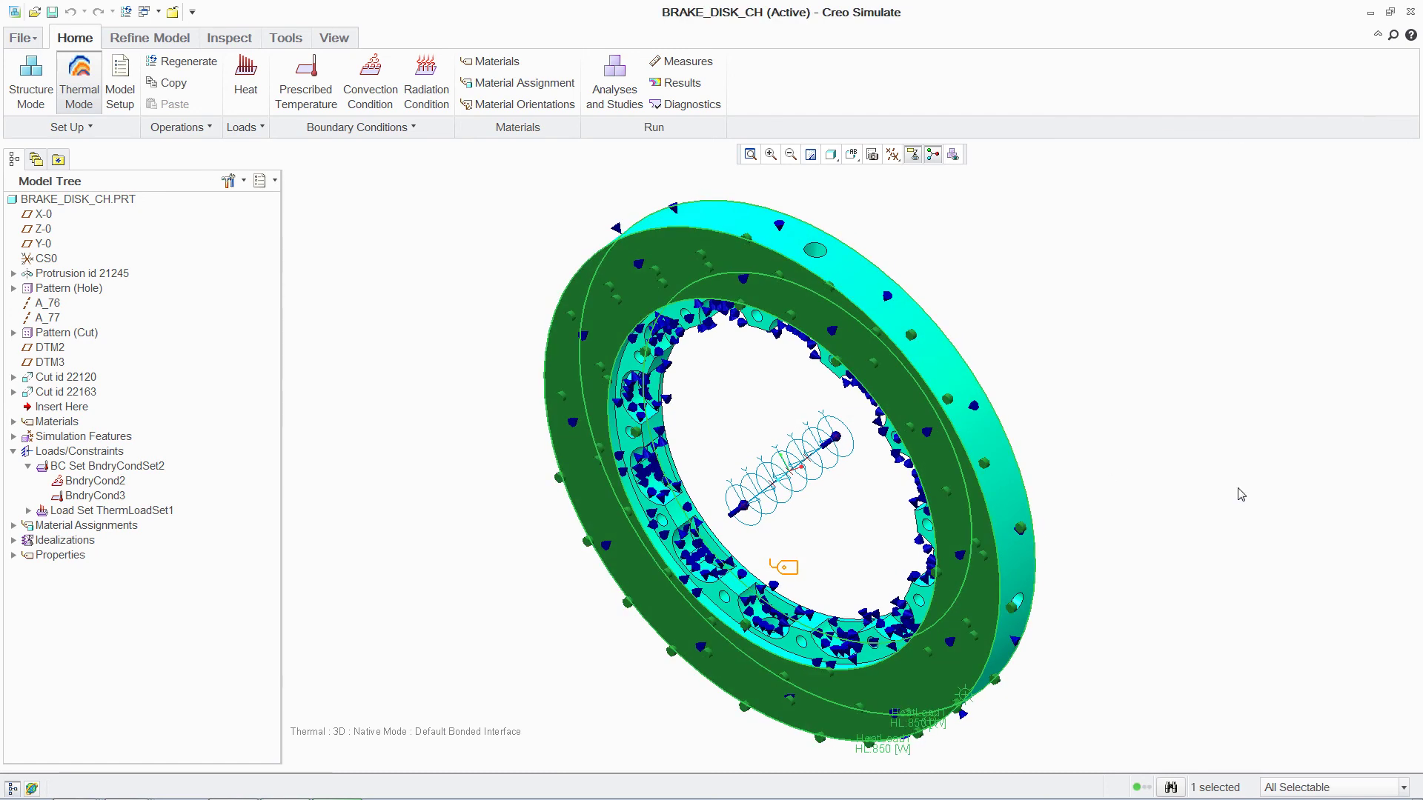
click(434, 438)
- Run steady-state study 'thermal', check its 384.488–399.639 C temperatures, then close Results
click(614, 80)
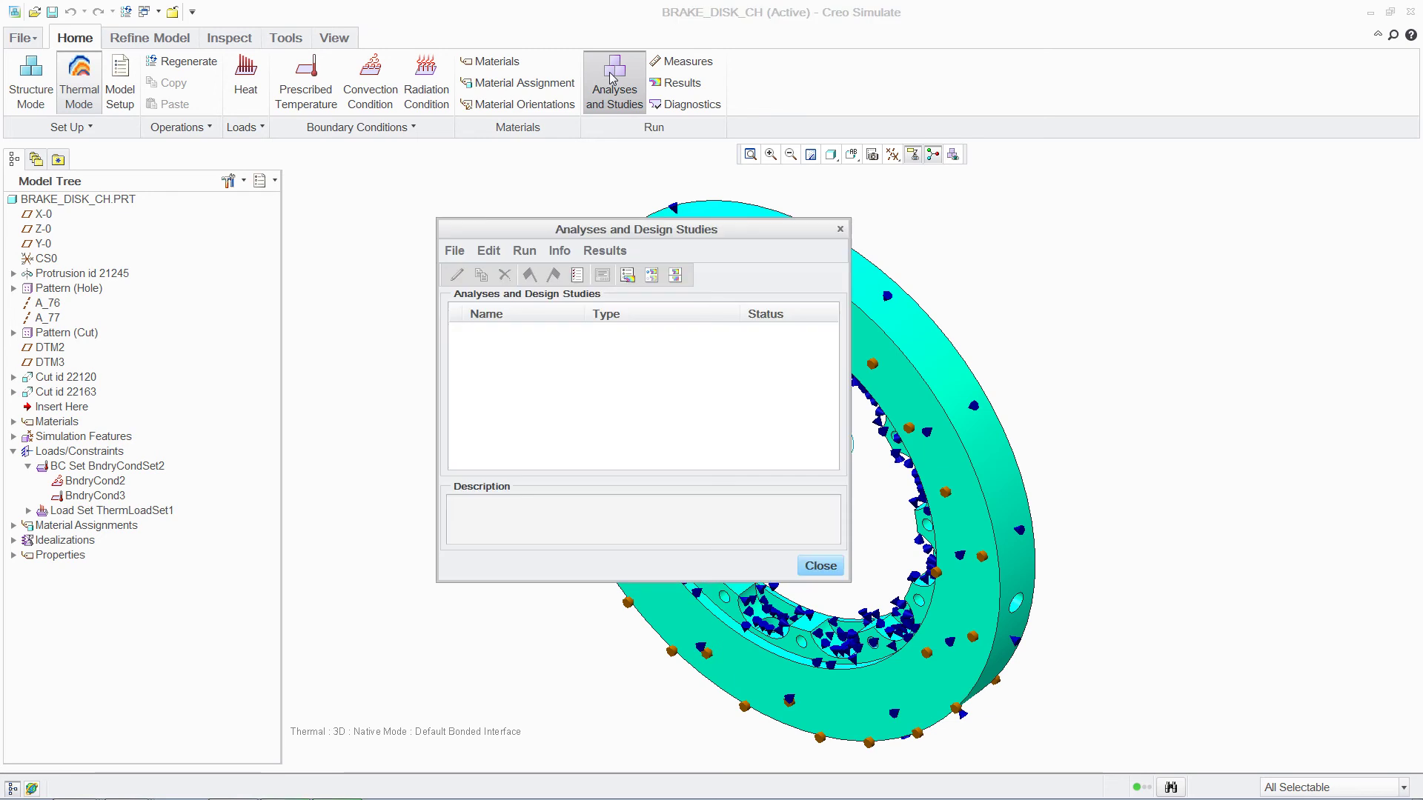
click(454, 250)
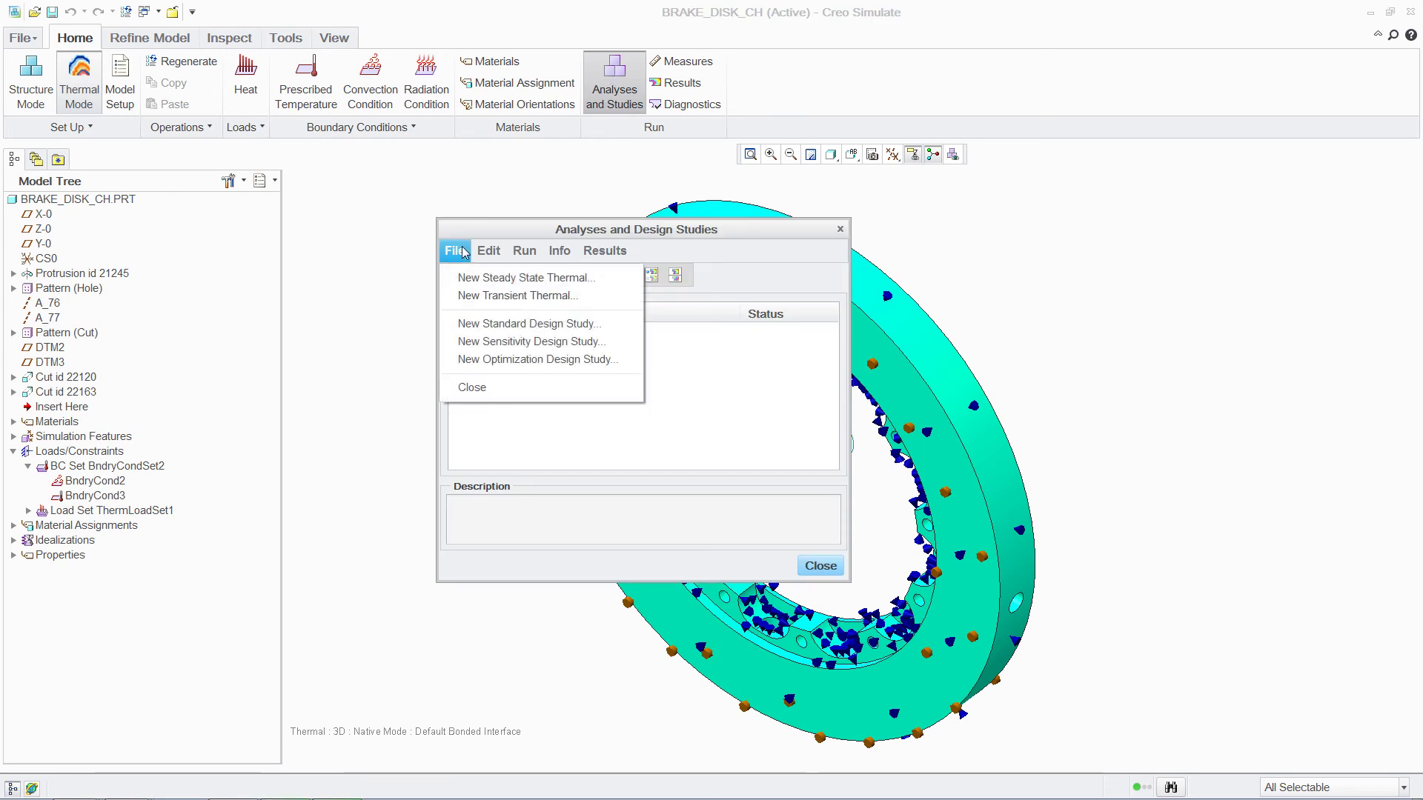
click(489, 276)
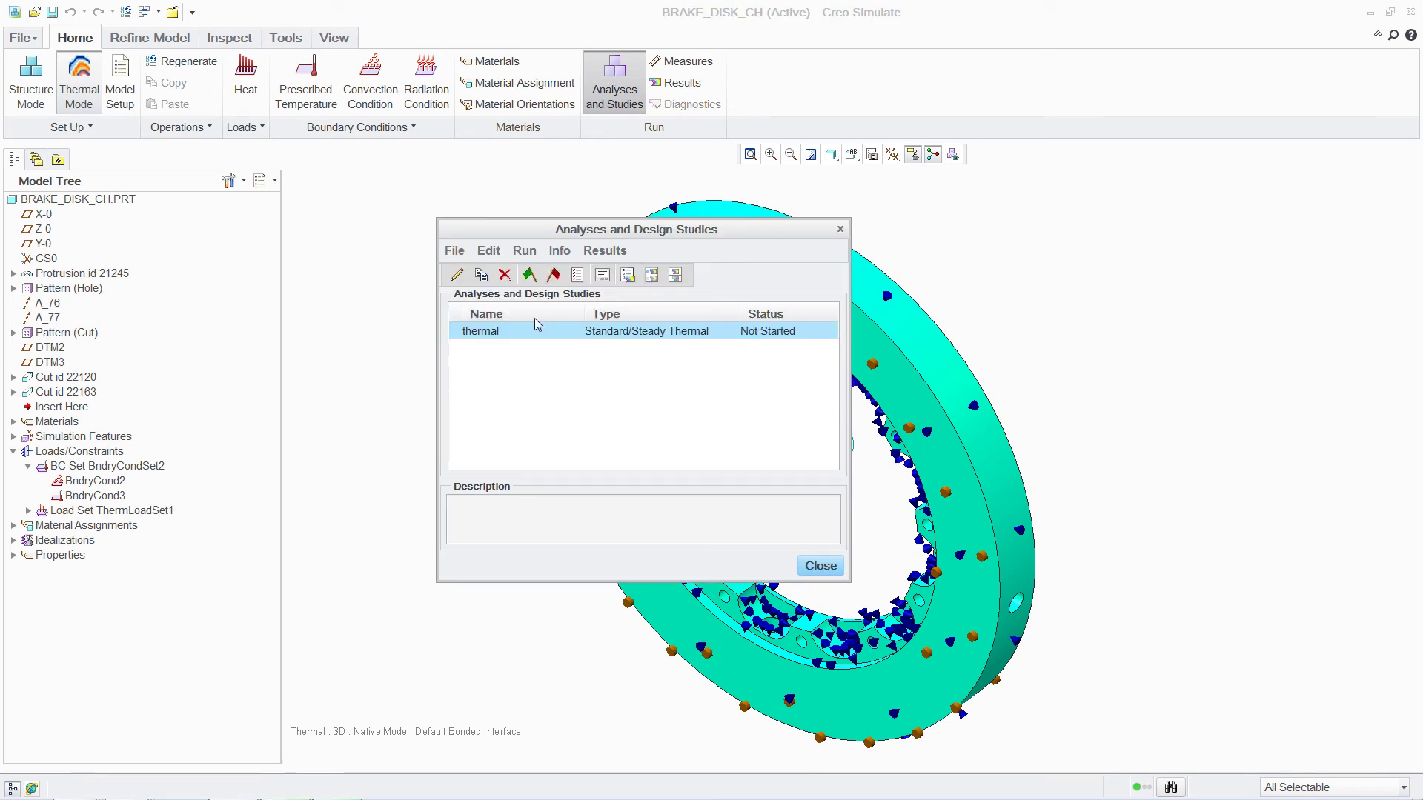
click(529, 275)
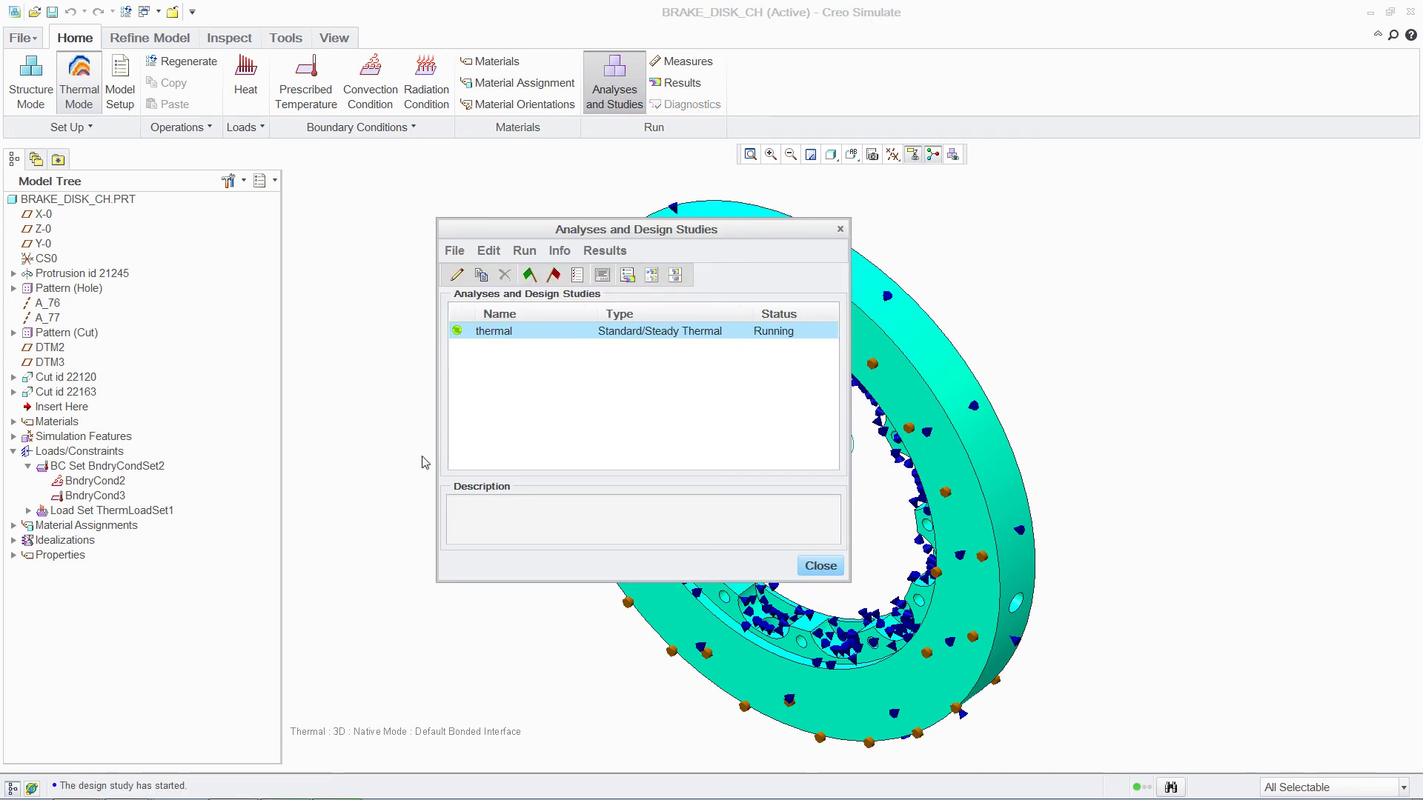
click(652, 275)
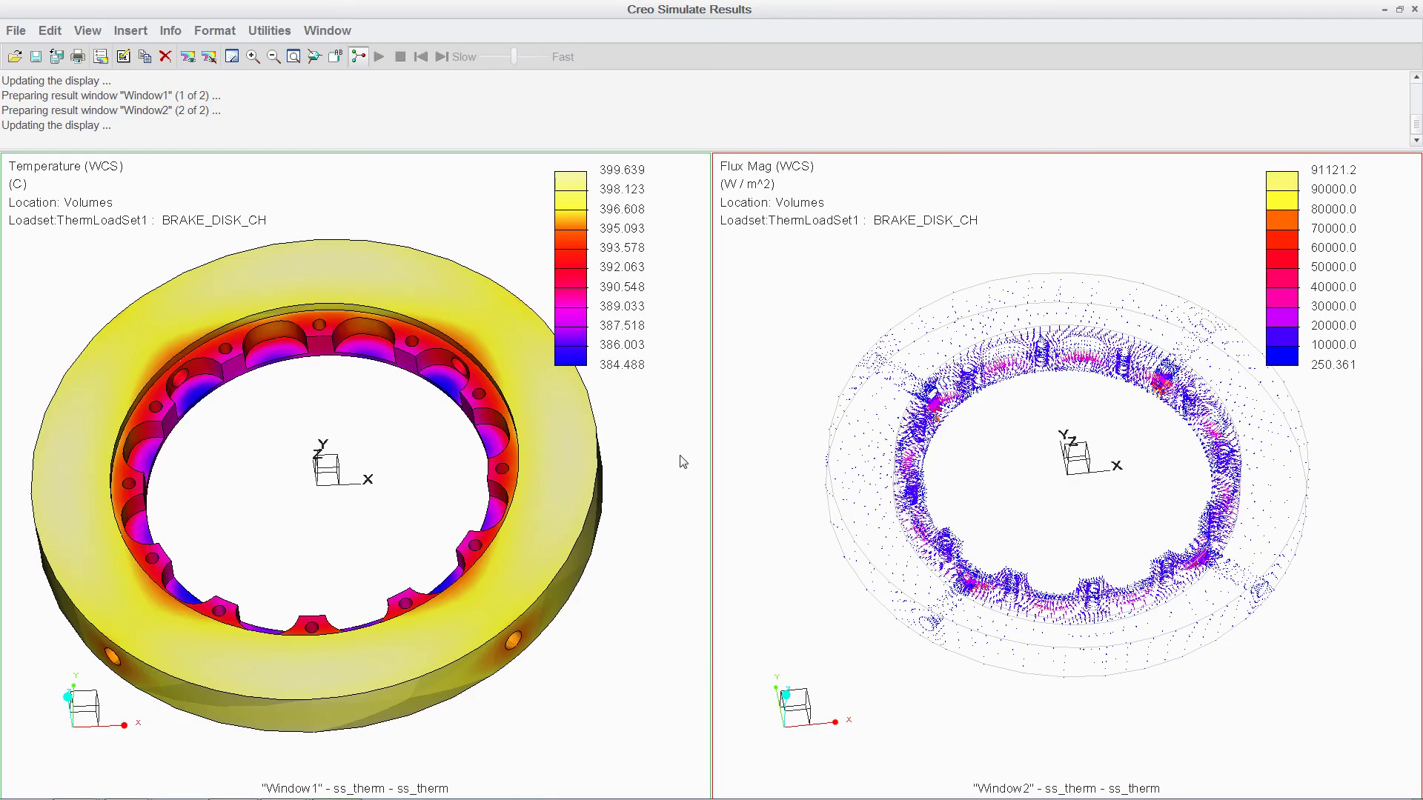
click(1414, 9)
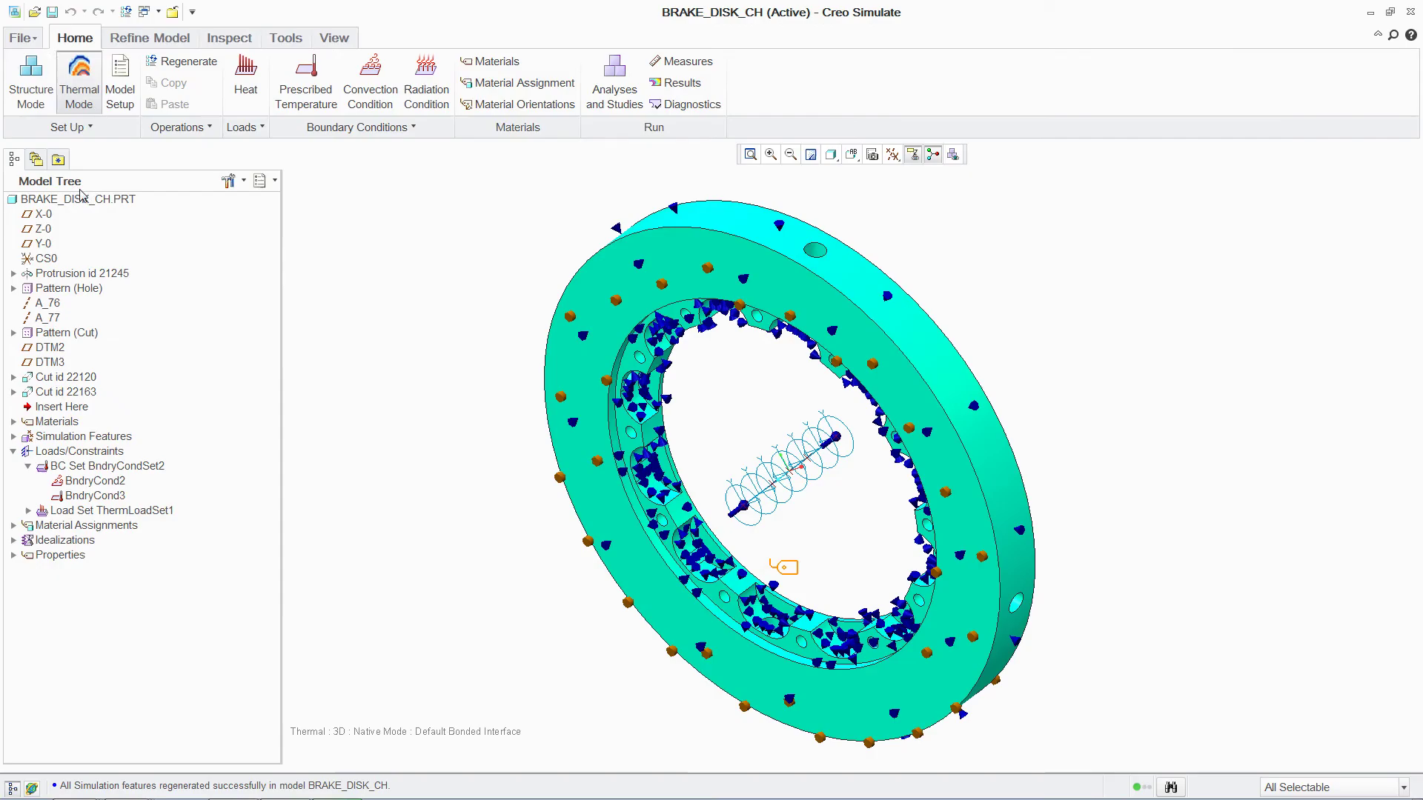
- In Structure mode, start a force/moment load on two surfaces of the brake disk
click(30, 81)
click(244, 74)
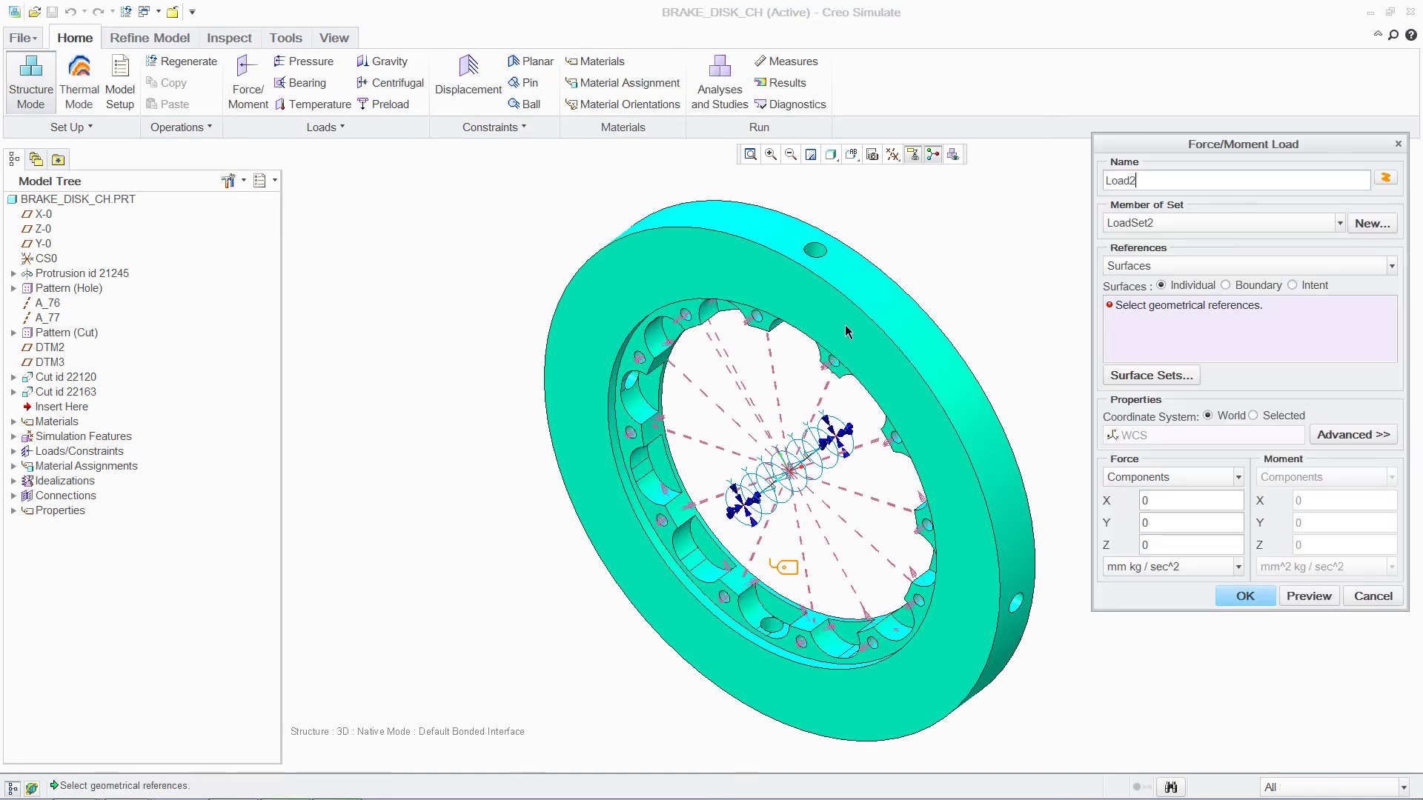
click(847, 331)
middle_drag(848, 332, 598, 350)
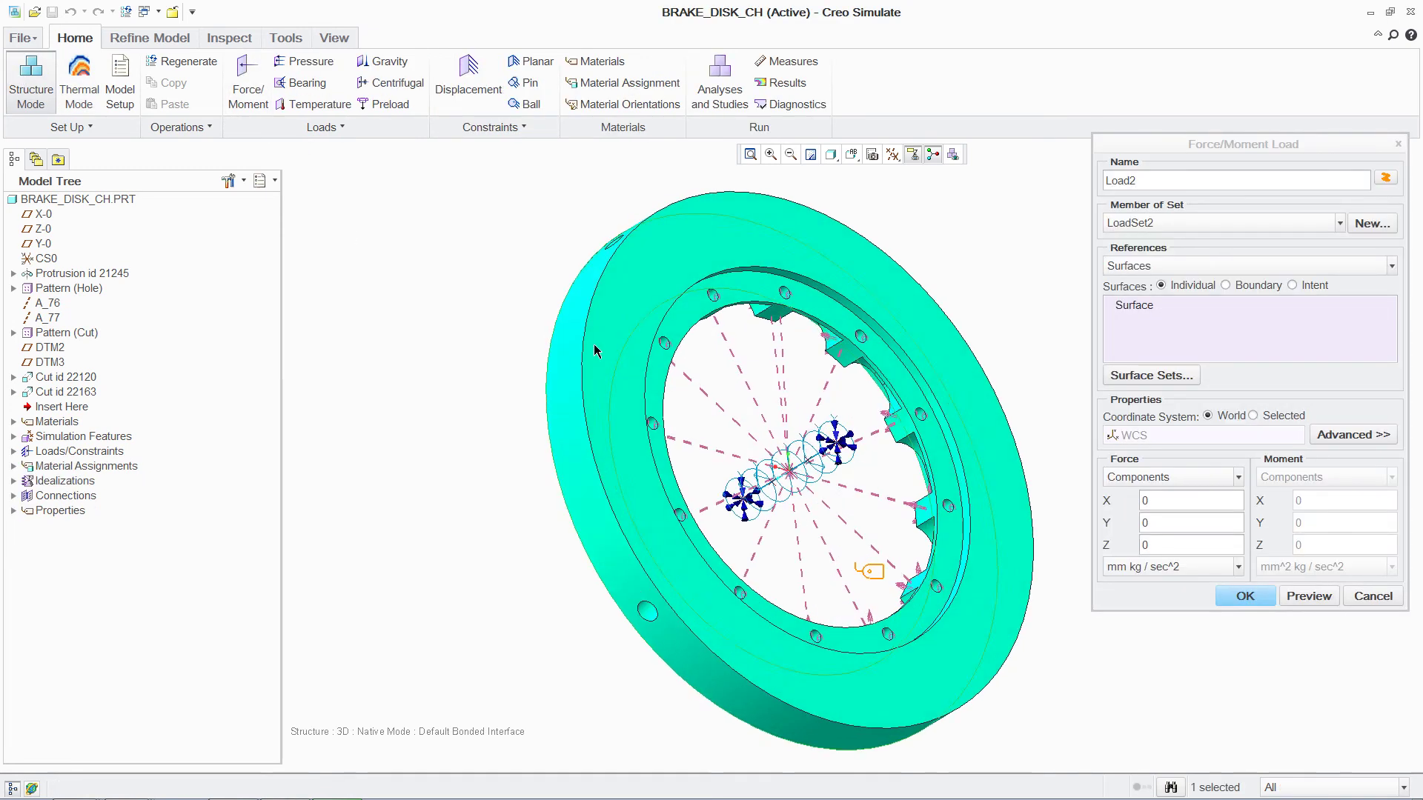
ctrl+click(665, 266)
middle_drag(666, 267, 852, 334)
- Make it a total load at point PNT2 with a 160 m N moment about Z
click(1353, 435)
click(1245, 471)
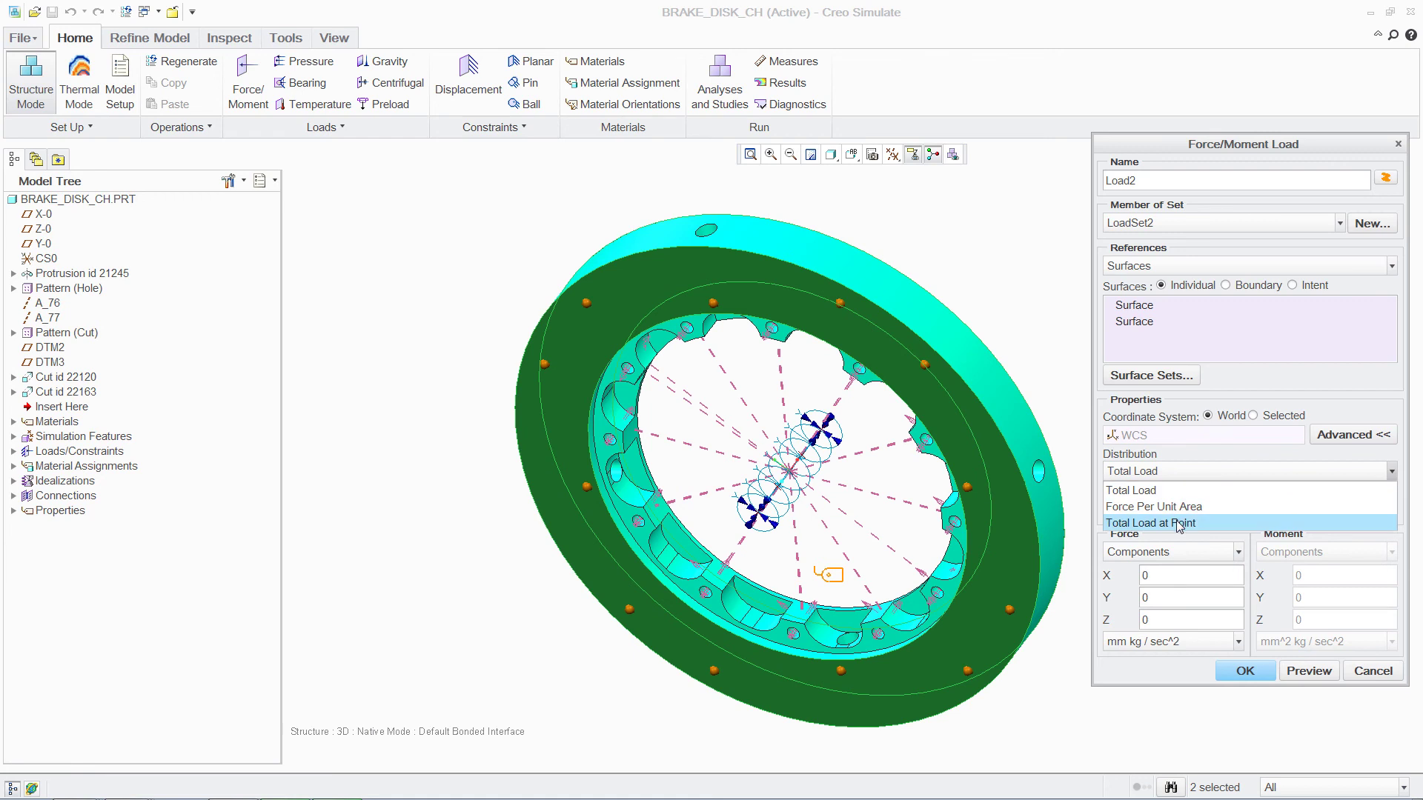
click(1186, 524)
click(791, 473)
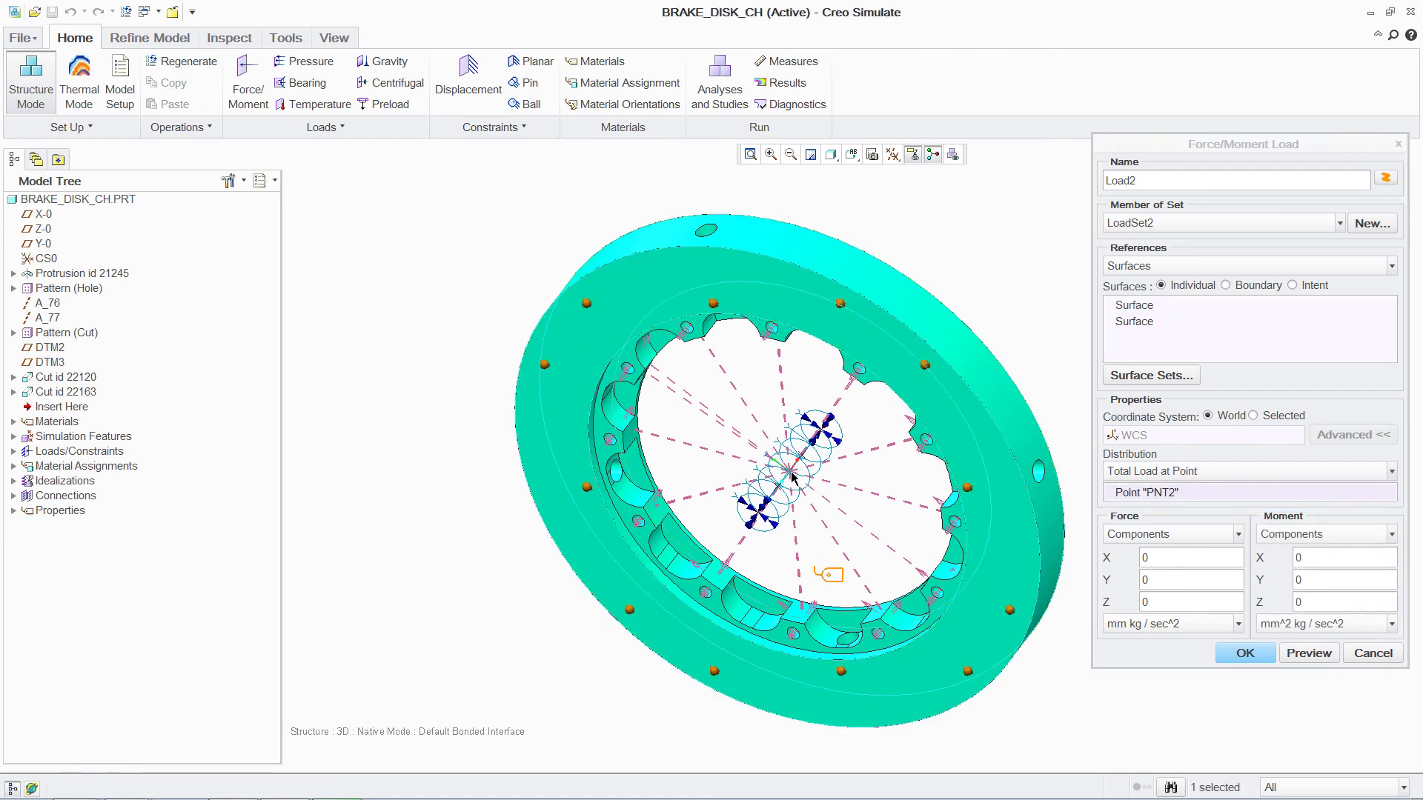
click(1322, 604)
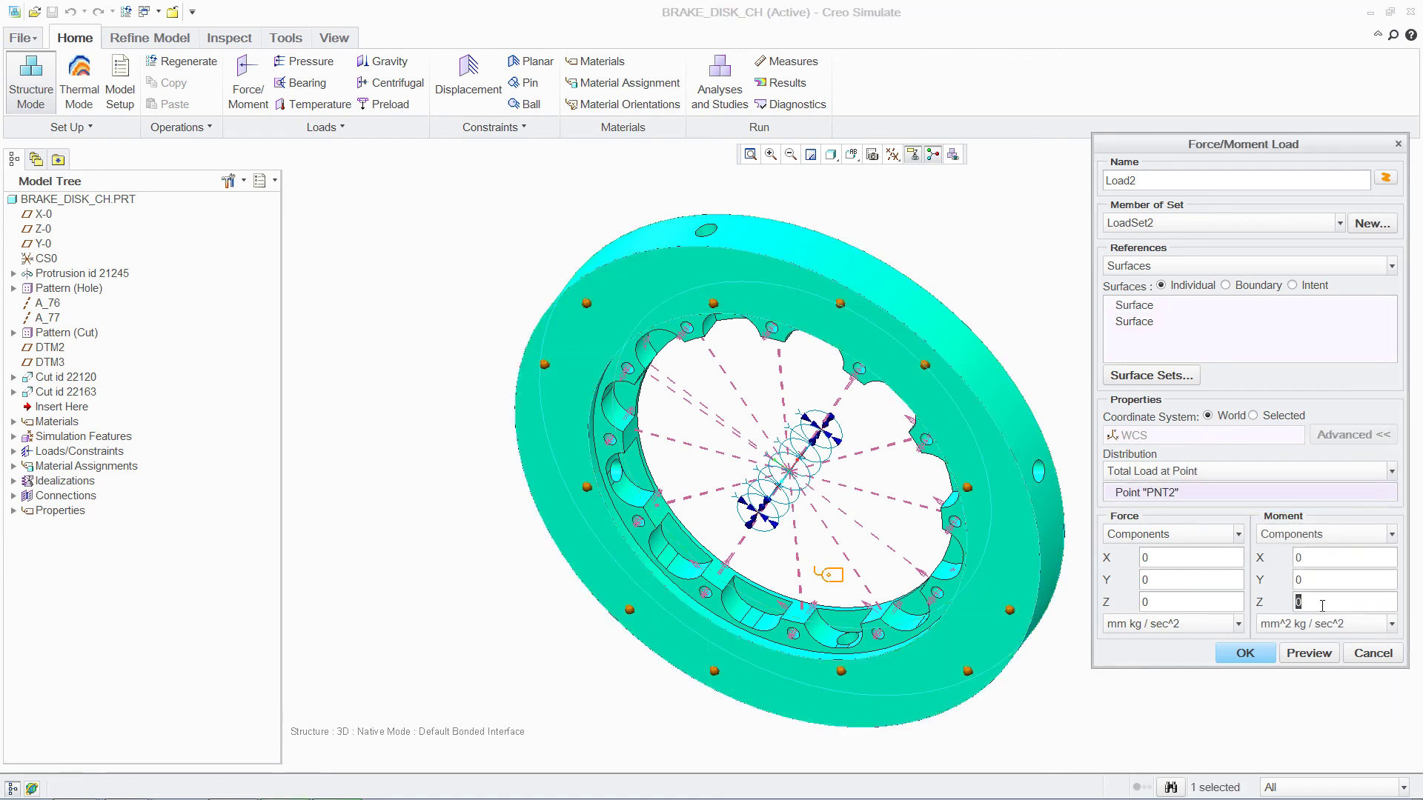
text(160)
click(1342, 628)
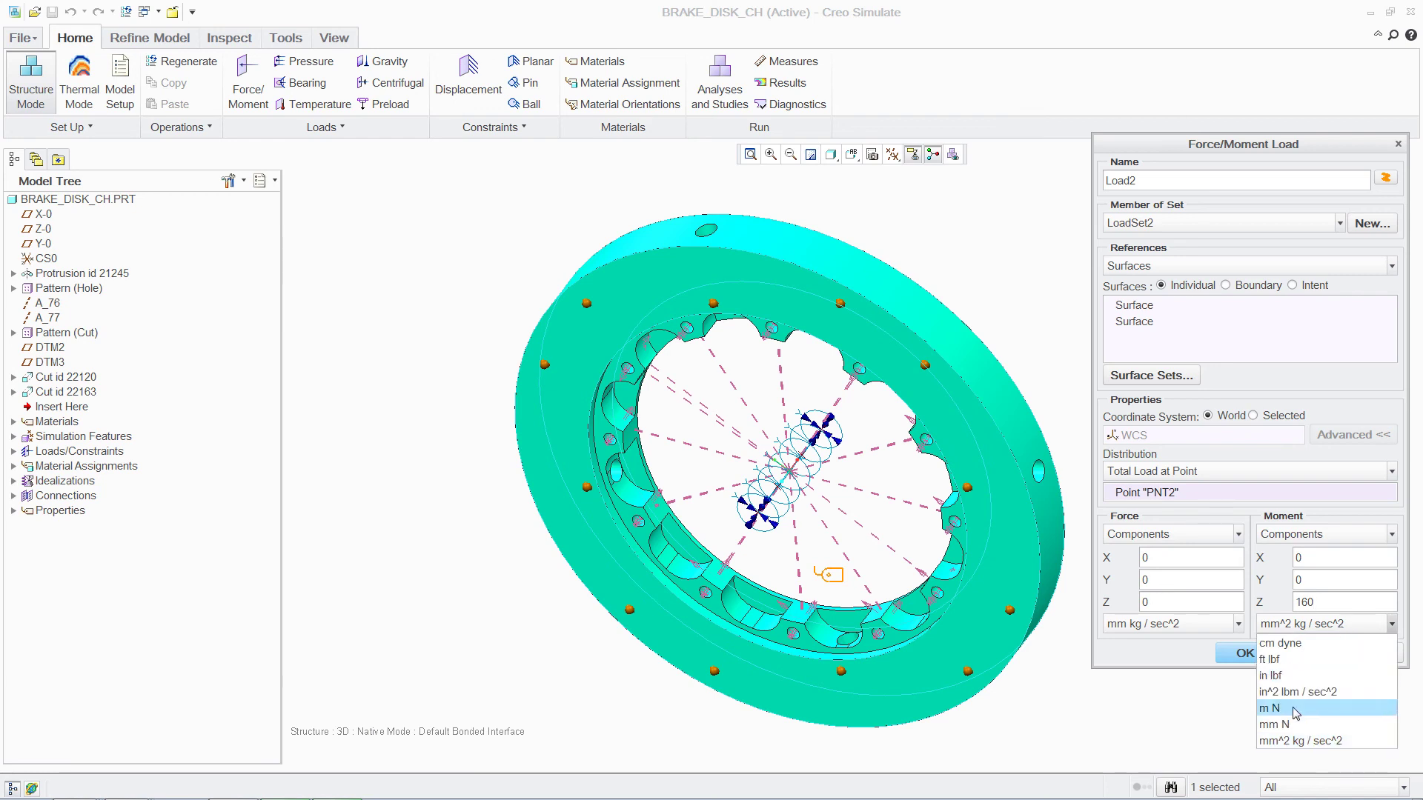
click(1295, 710)
click(1309, 654)
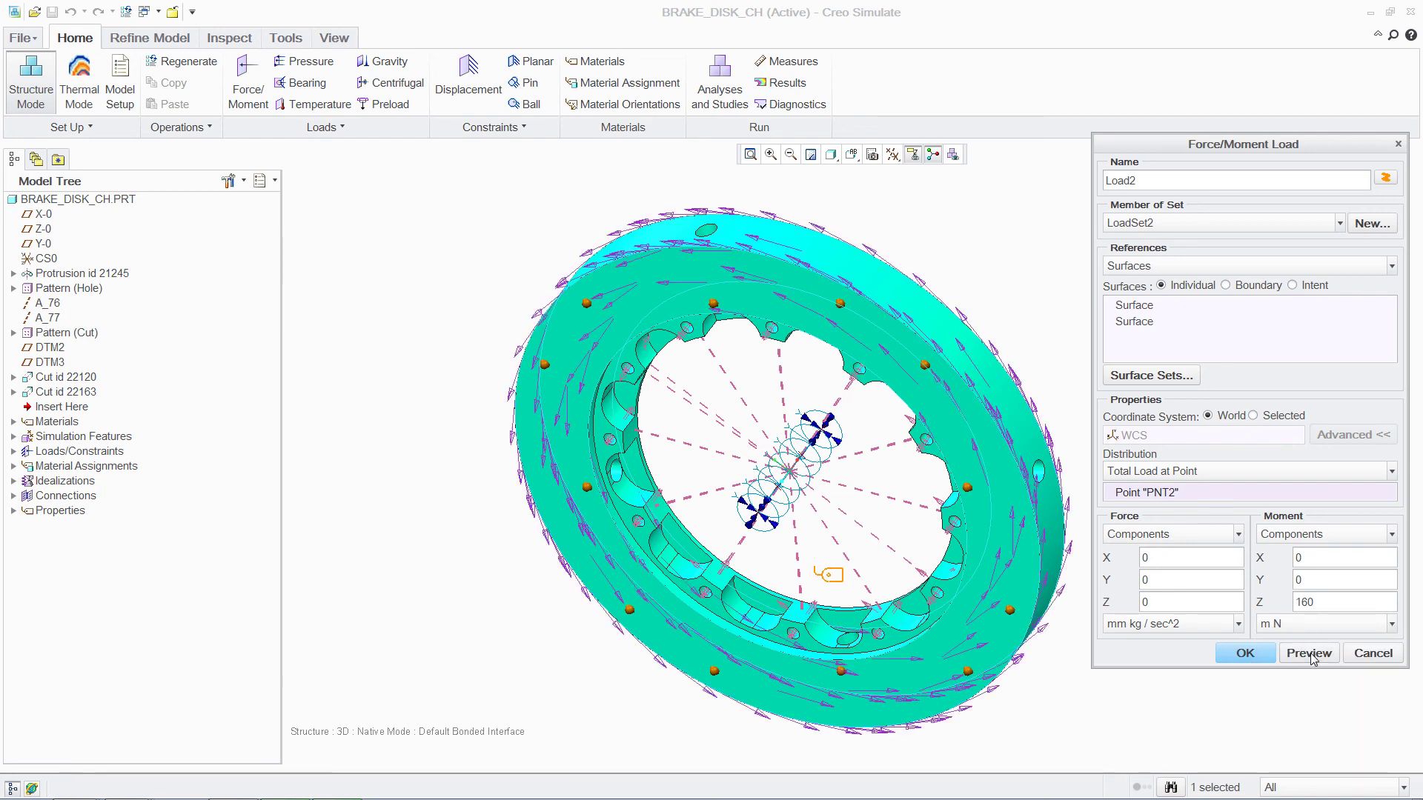
click(1252, 657)
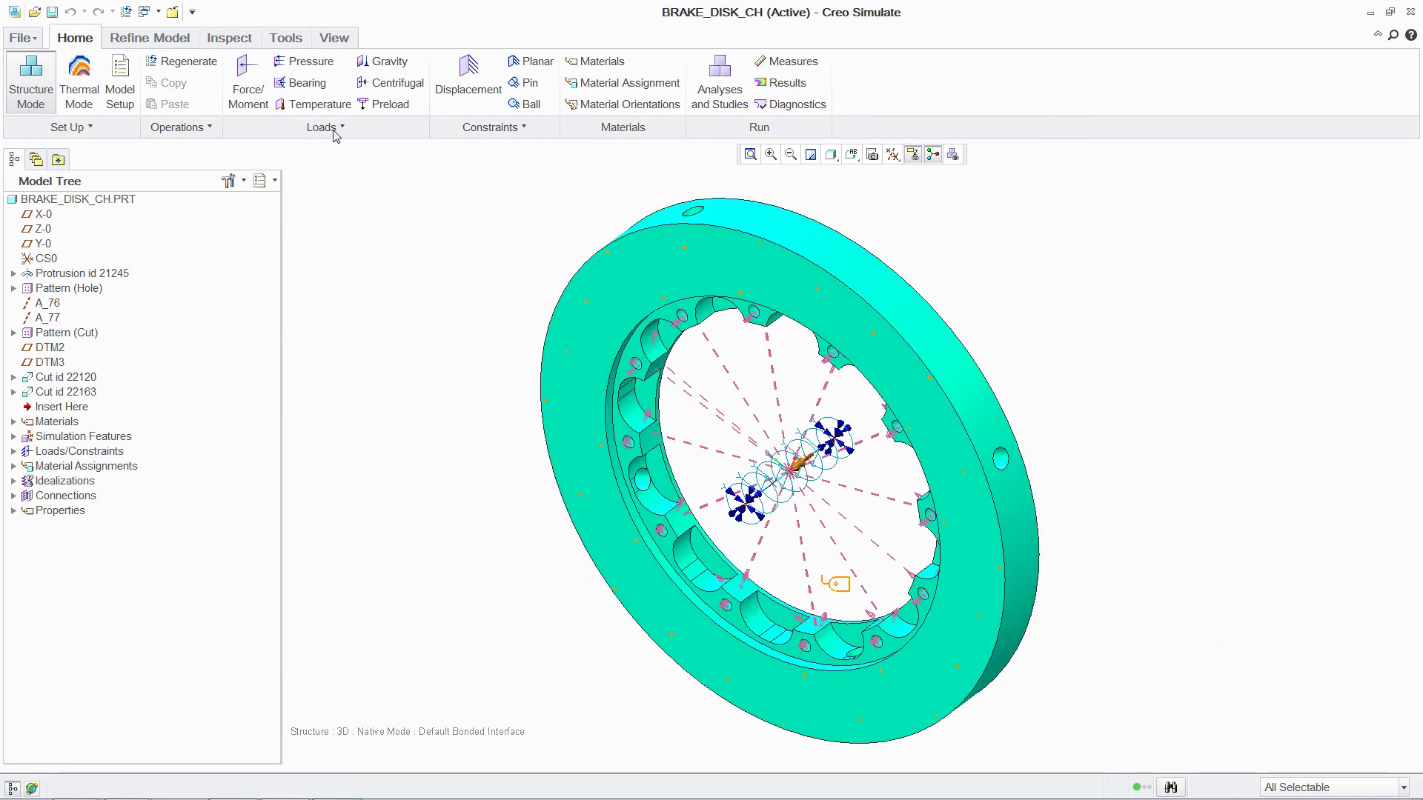
- Add a MEC/T temperature load taken from the thermal study
click(333, 132)
click(311, 151)
text(25)
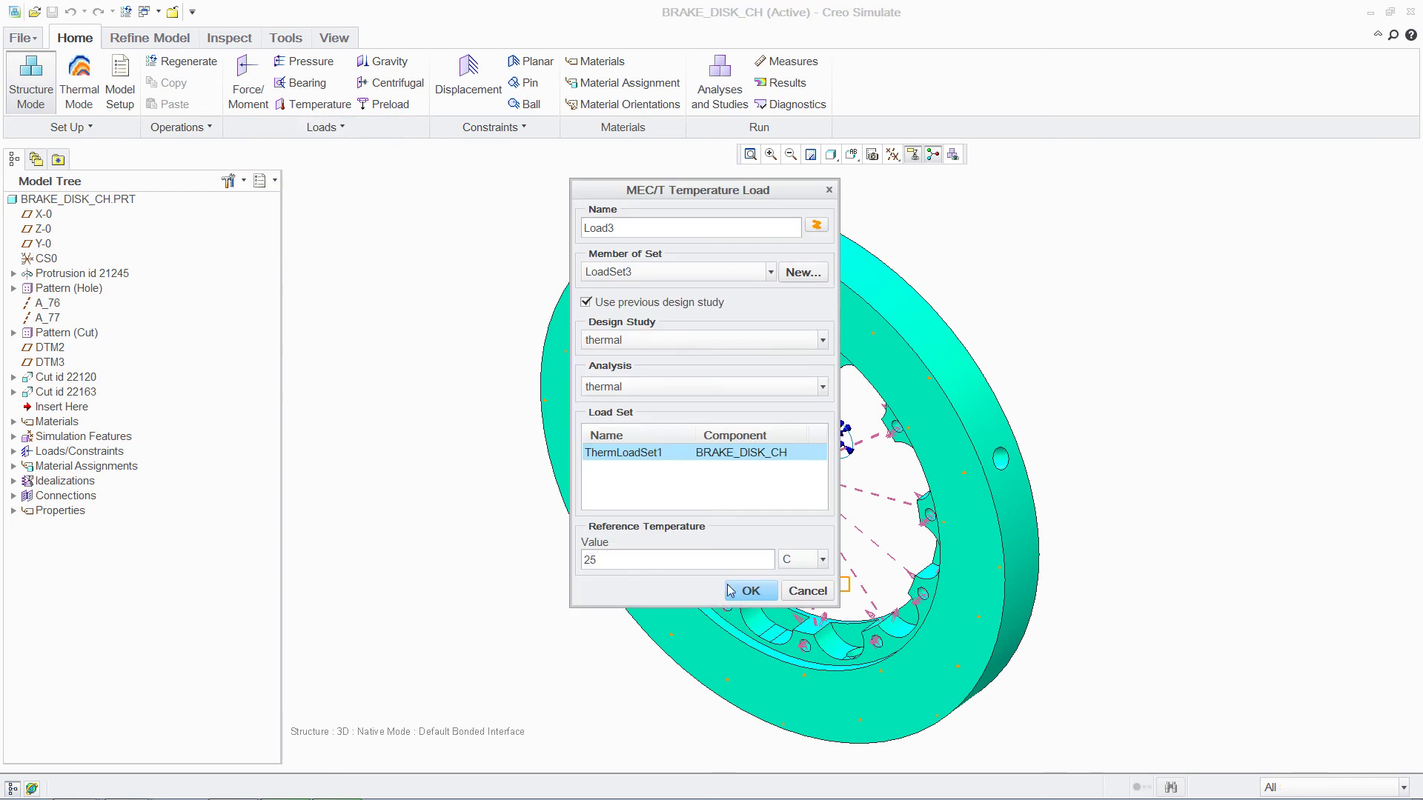
click(481, 541)
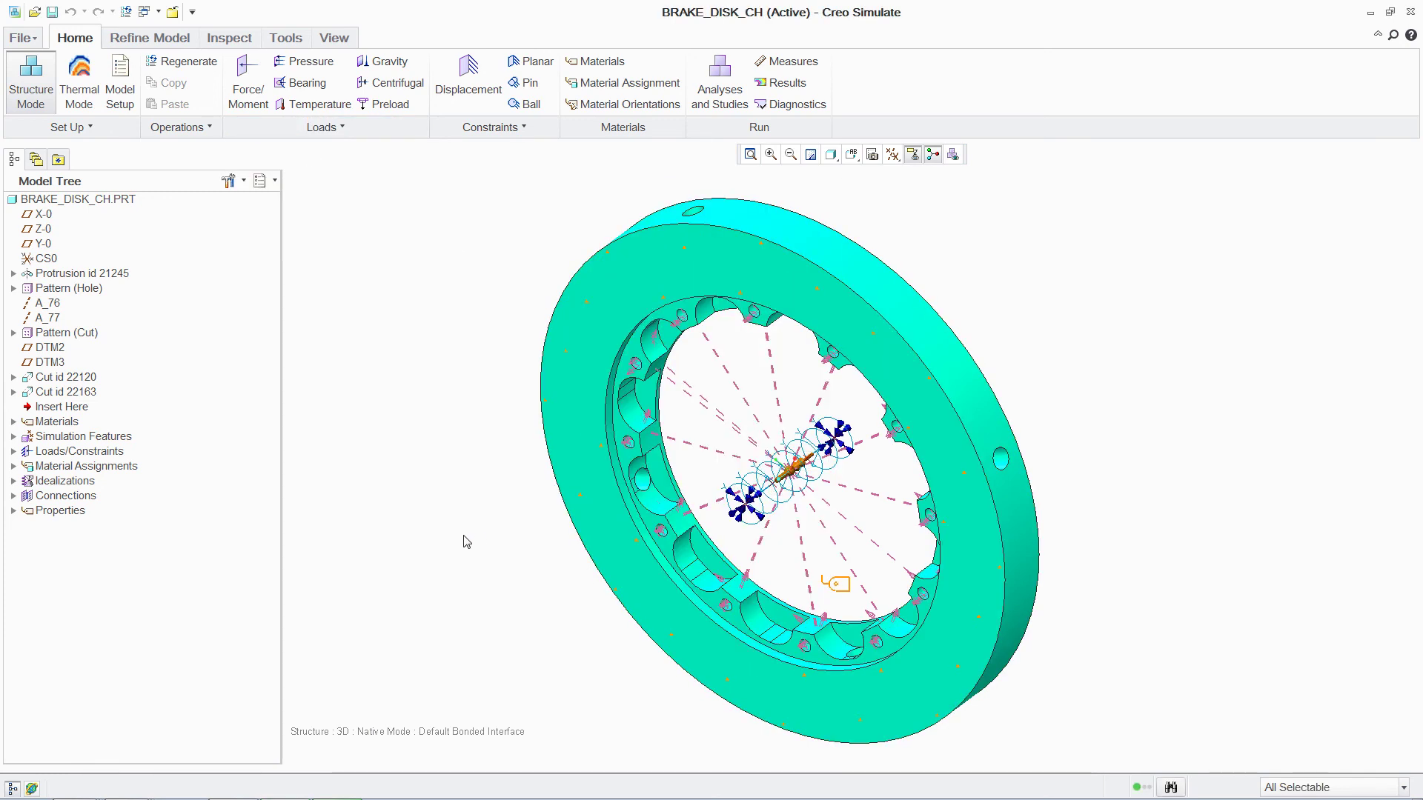
- Create static analysis sta_thermal including LoadSet3 and start its run
click(720, 74)
click(455, 250)
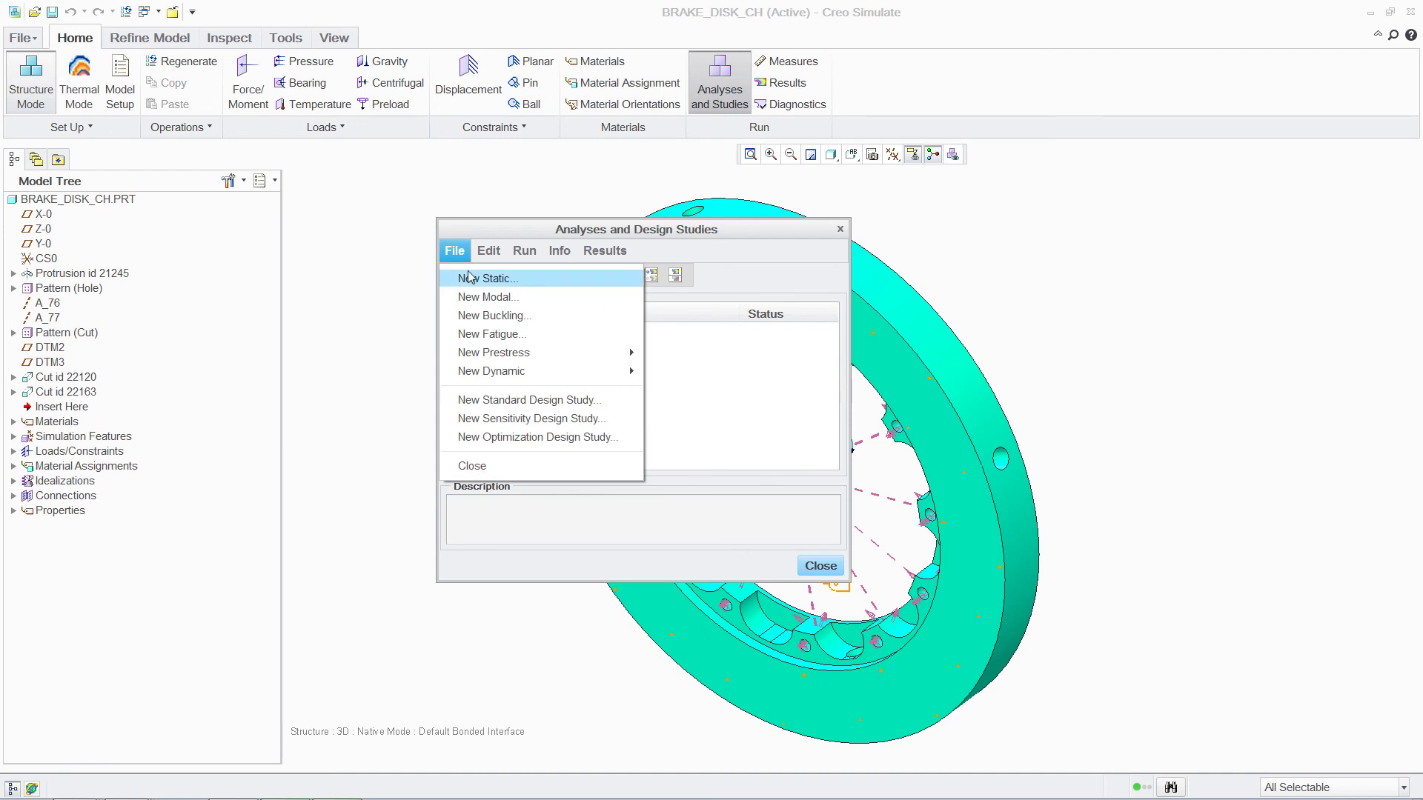
click(472, 279)
text(sta_thermal)
click(529, 397)
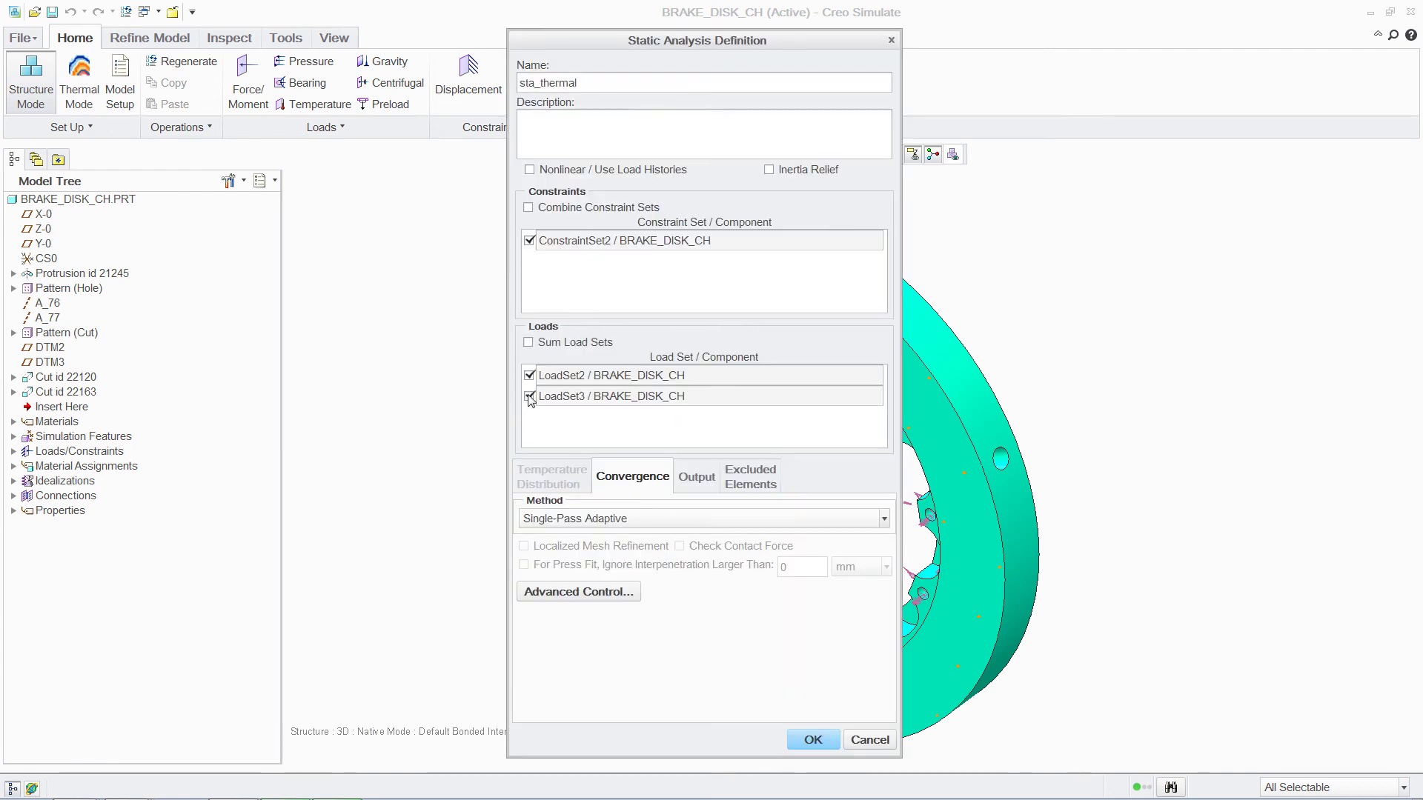
click(813, 741)
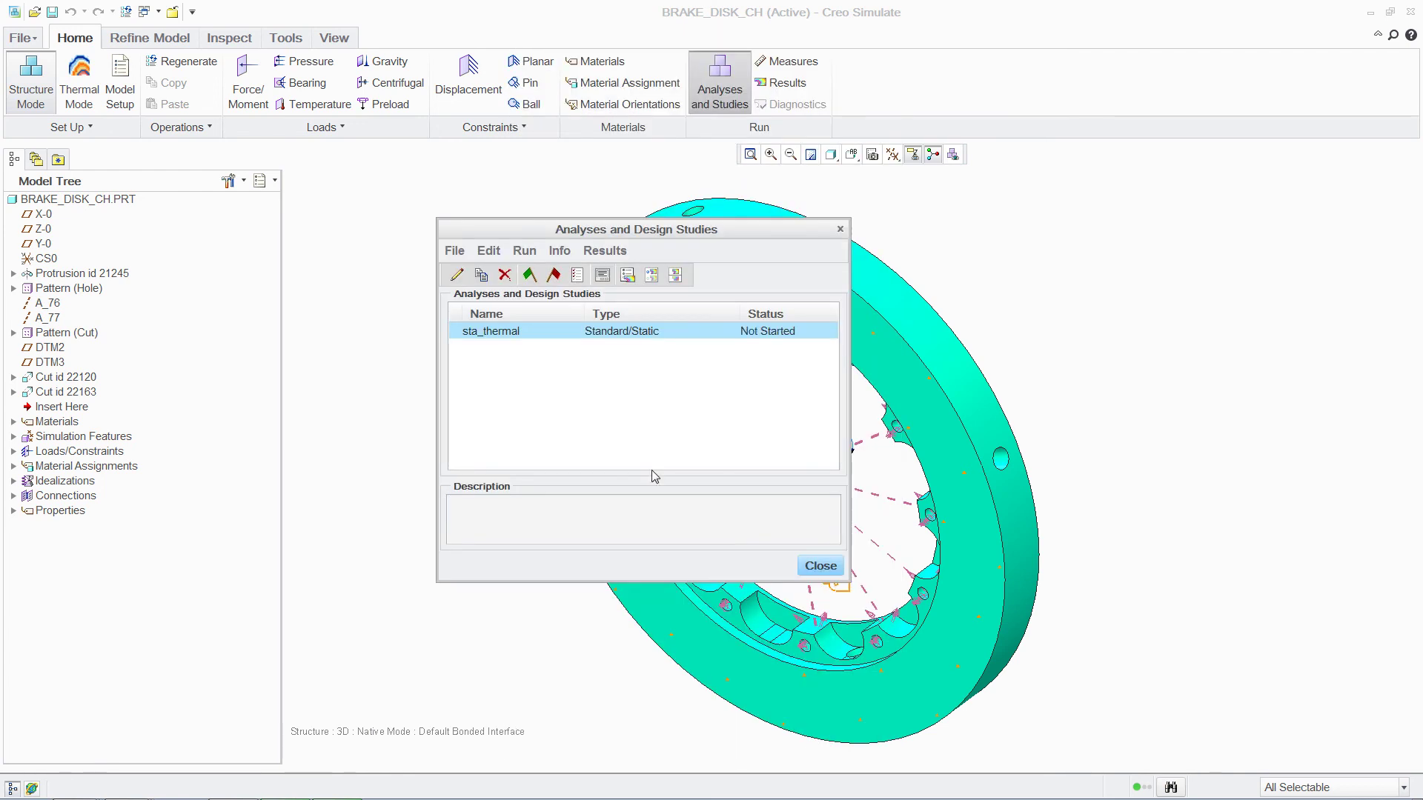
click(529, 275)
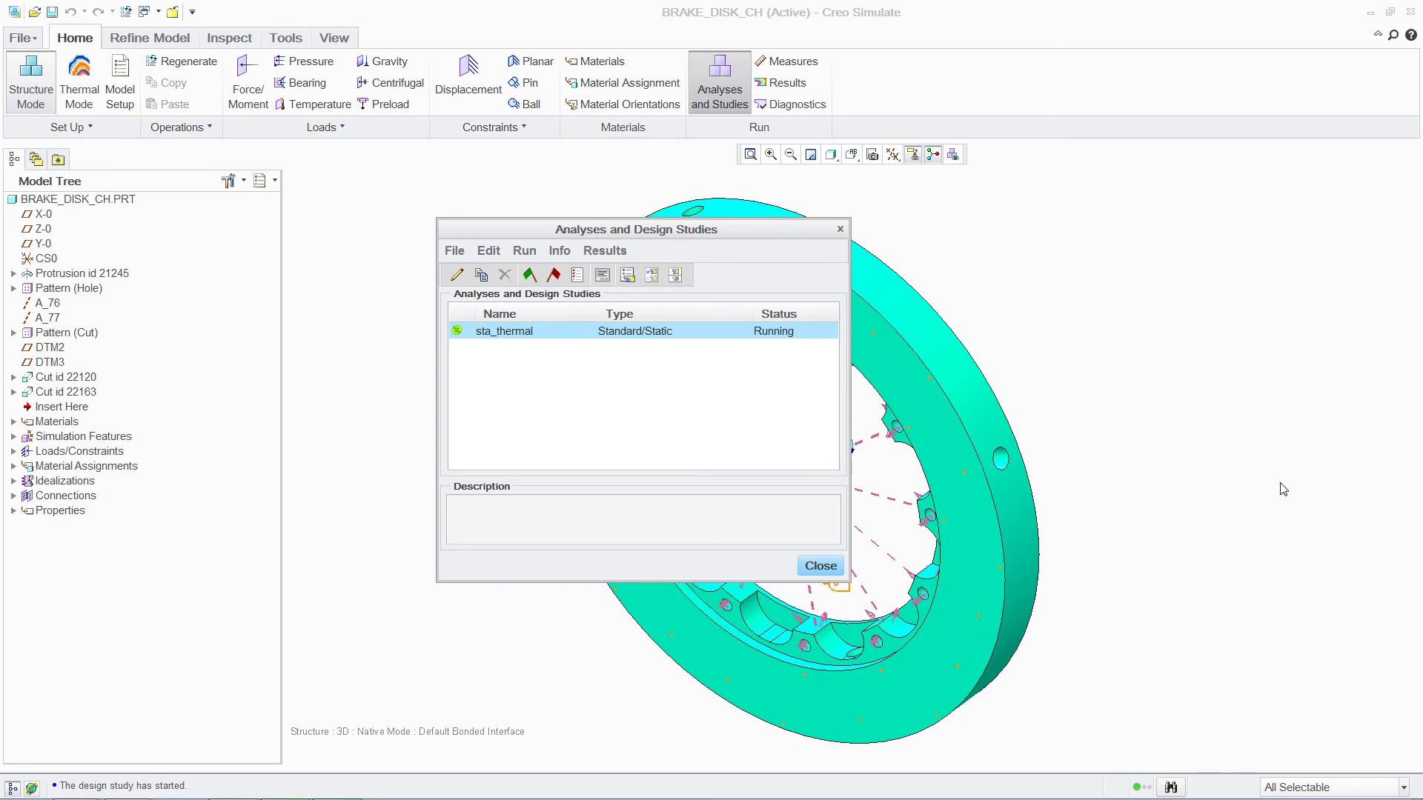
- Open the sta_thermal results showing von Mises stress and displacement magnitude
click(651, 275)
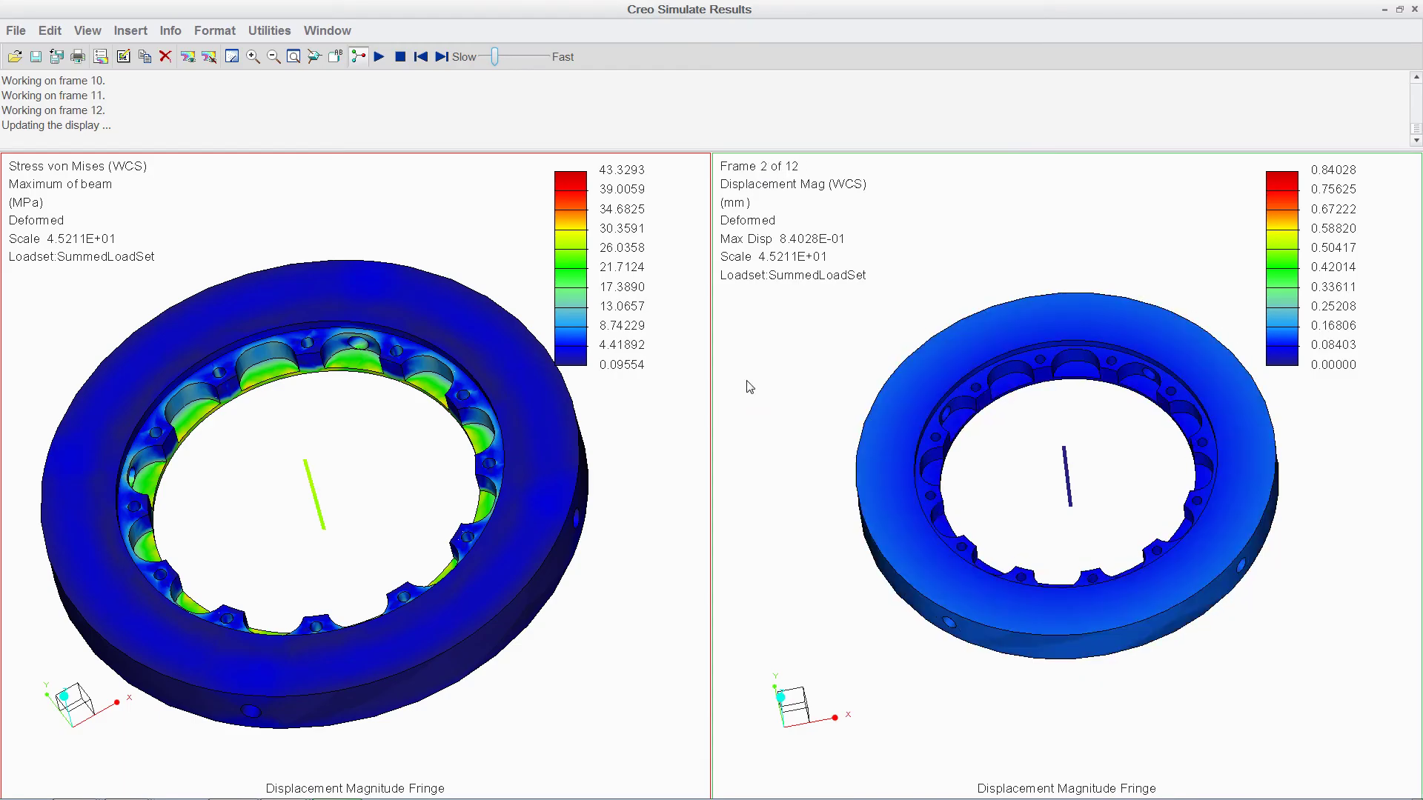